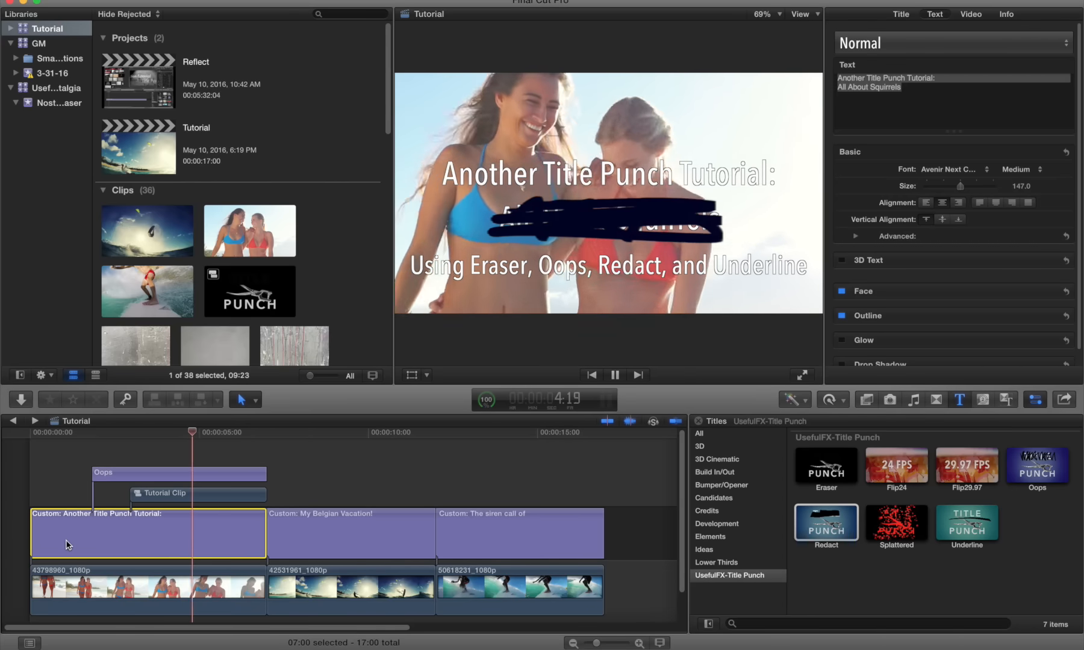
Step: Delete the opening timeline section with the Another Title Punch Tutorial title, its Oops and Tutorial Clip overlays, and the video clip beneath
{"action": "key", "text": "space"}
{"action": "left_click_drag", "start_coordinate": [53, 476], "coordinate": [196, 607]}
{"action": "key", "text": "Delete"}
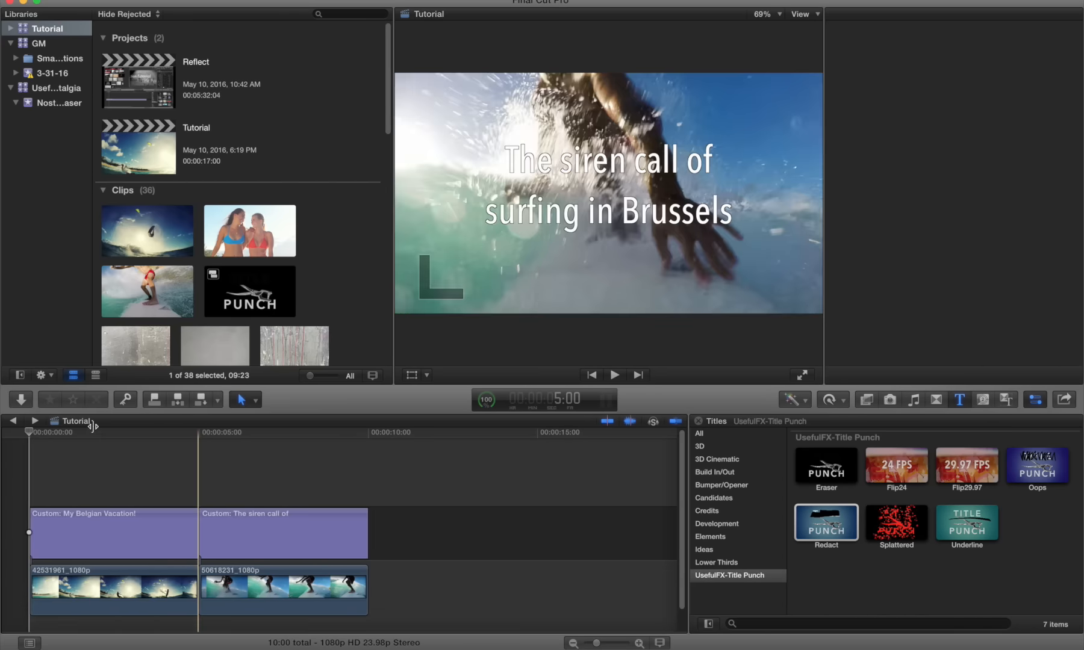
Step: Play back the start of the My Belgian Vacation! title to preview it over its clip
{"action": "left_click", "coordinate": [77, 436]}
{"action": "left_click", "coordinate": [68, 533]}
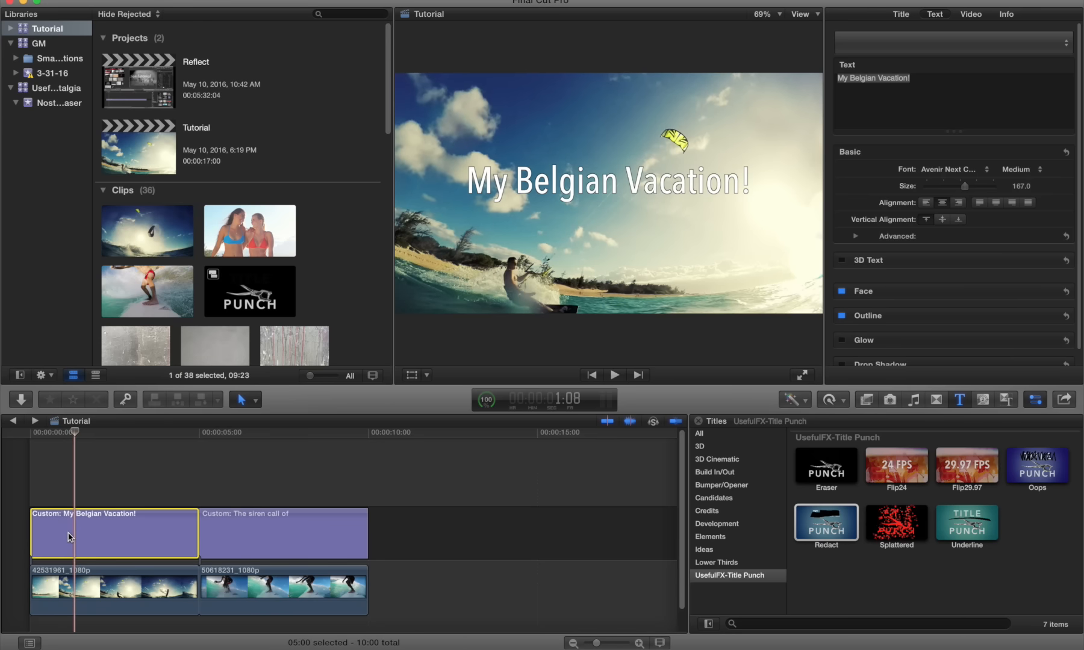
{"action": "key", "text": "space"}
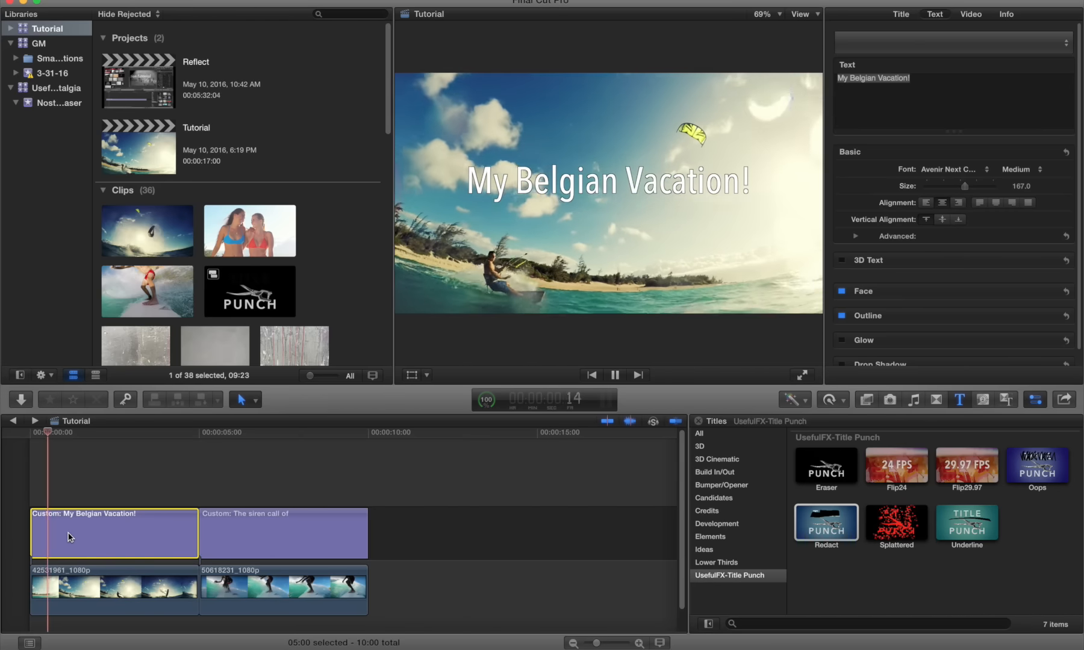
{"action": "key", "text": "space"}
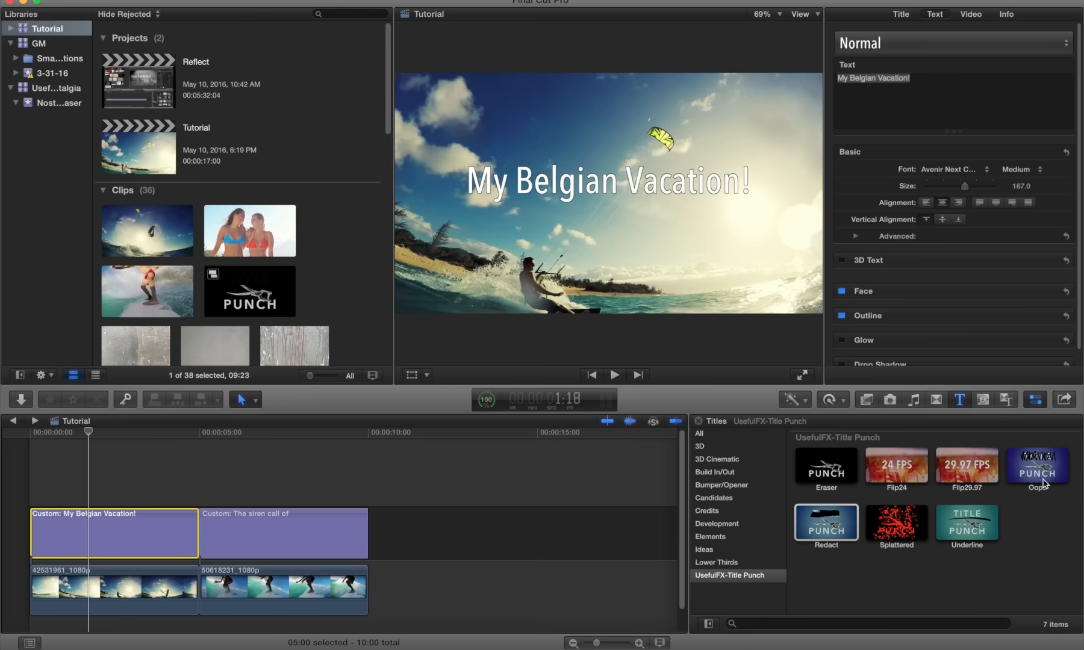
Step: Add an Oops title above the latter part of the My Belgian Vacation! title and fit its strokes across the word Belgian
{"action": "left_click_drag", "start_coordinate": [1044, 485], "coordinate": [86, 494]}
{"action": "left_click", "coordinate": [105, 433]}
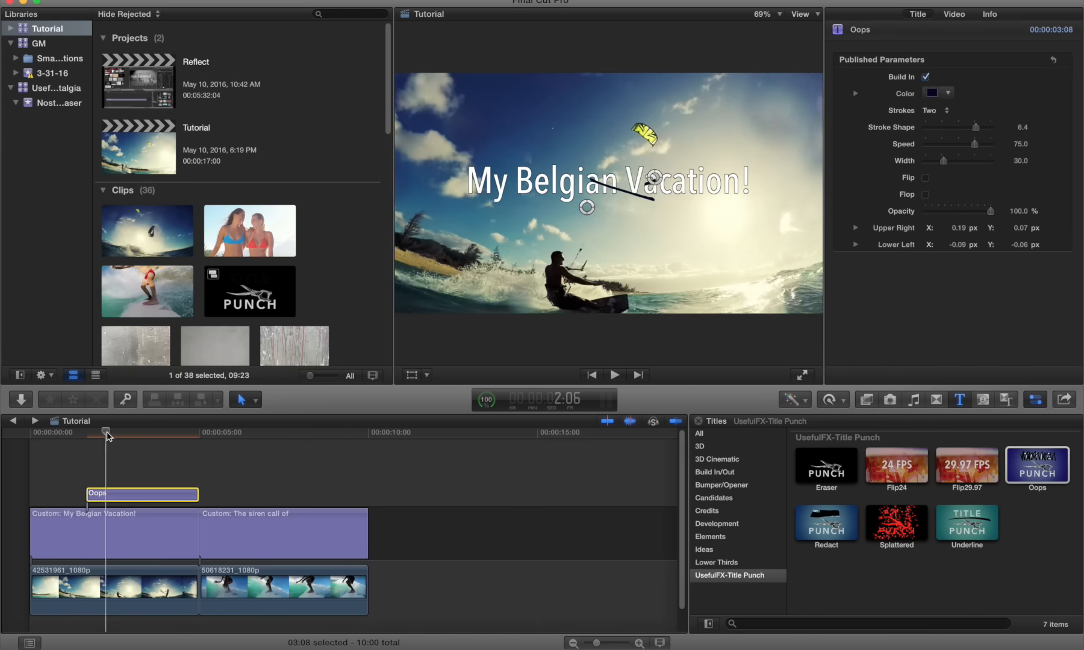
{"action": "left_click_drag", "start_coordinate": [106, 433], "coordinate": [116, 434]}
{"action": "left_click_drag", "start_coordinate": [586, 211], "coordinate": [519, 208]}
{"action": "left_click_drag", "start_coordinate": [653, 177], "coordinate": [620, 168]}
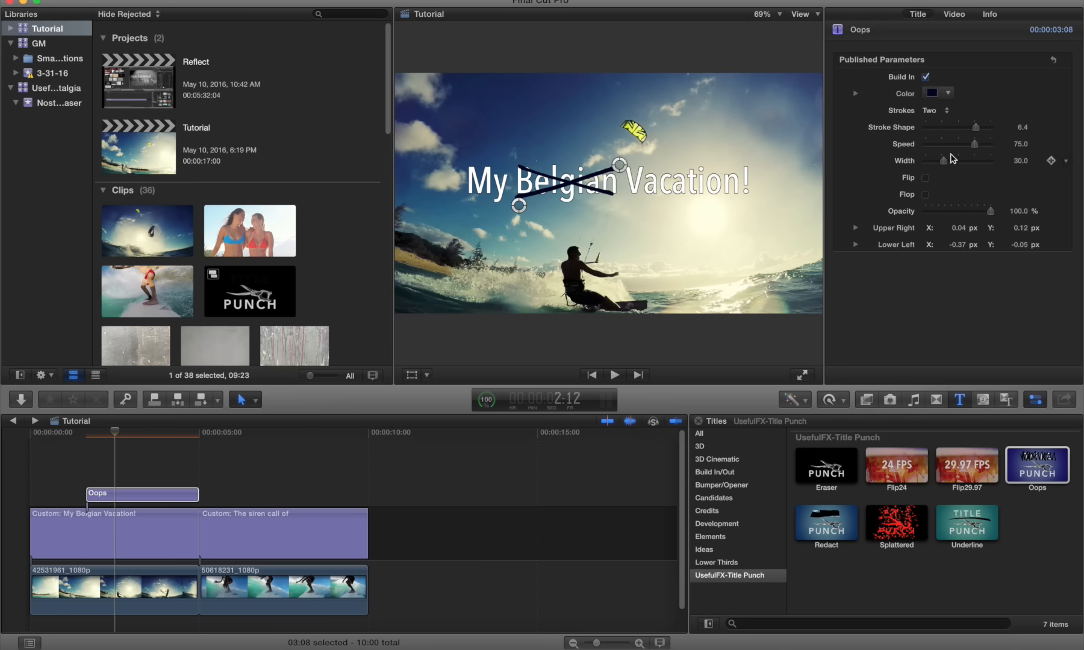
Step: Set the Oops title's width to 61.85 and speed to 90.88, playing back the strokes to check them
{"action": "left_click_drag", "start_coordinate": [961, 164], "coordinate": [966, 164]}
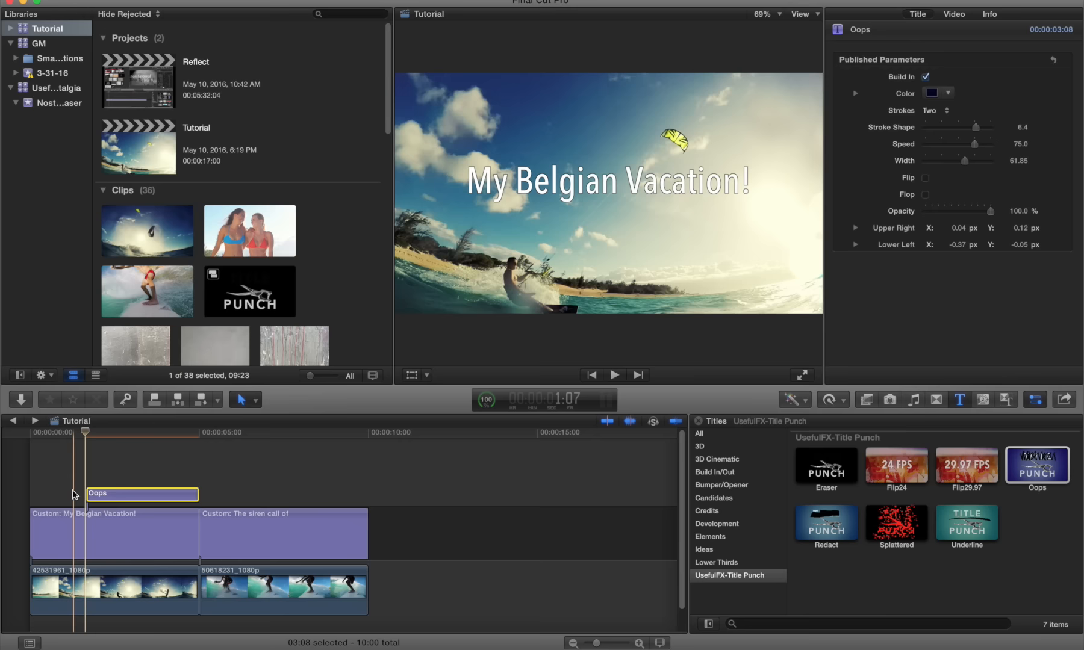
{"action": "left_click", "coordinate": [69, 516]}
{"action": "key", "text": "space"}
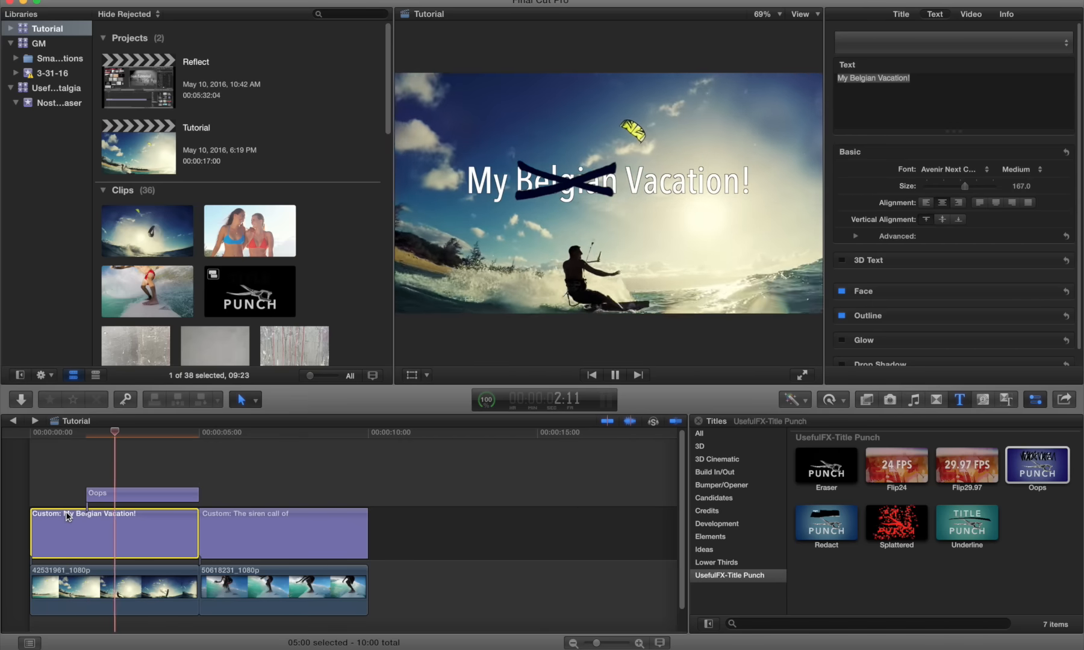
{"action": "key", "text": "space"}
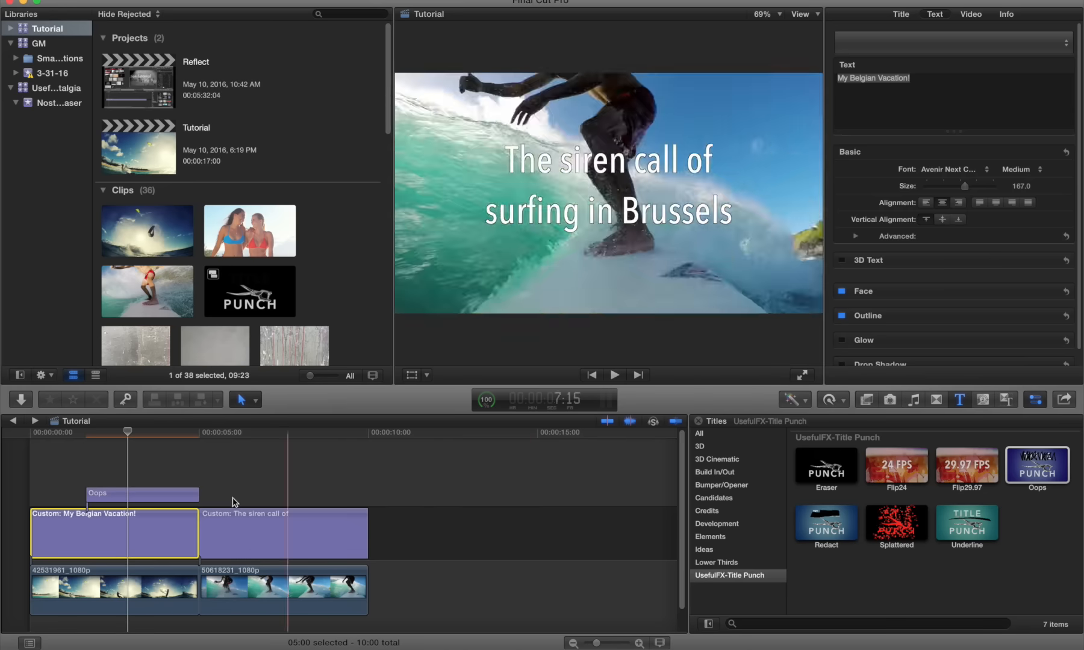
{"action": "left_click", "coordinate": [179, 495]}
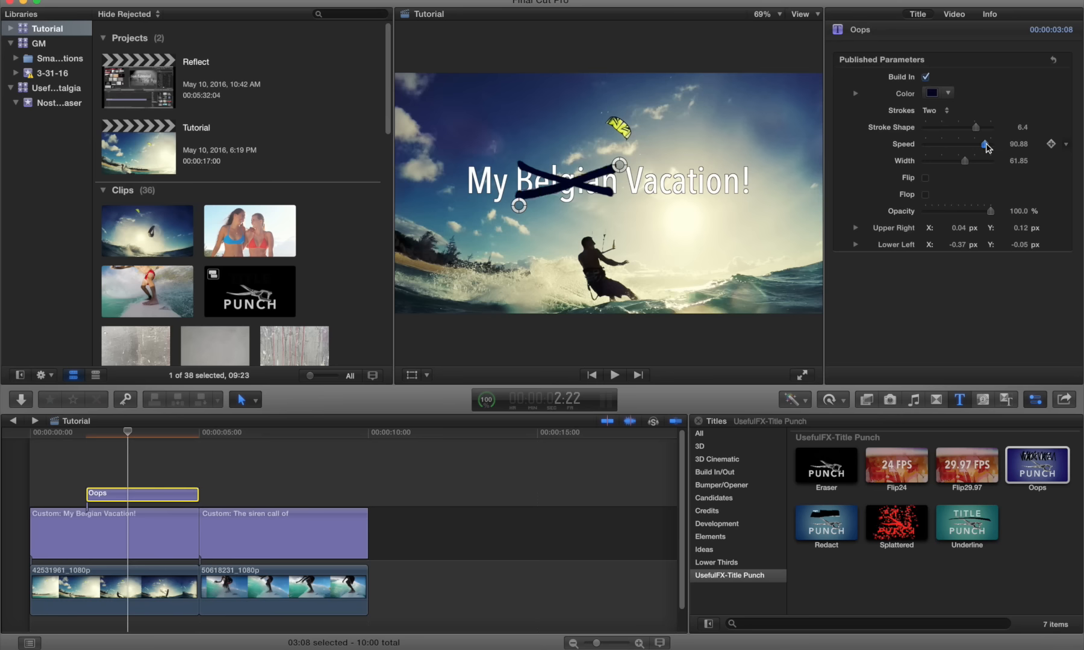
{"action": "key", "text": "space"}
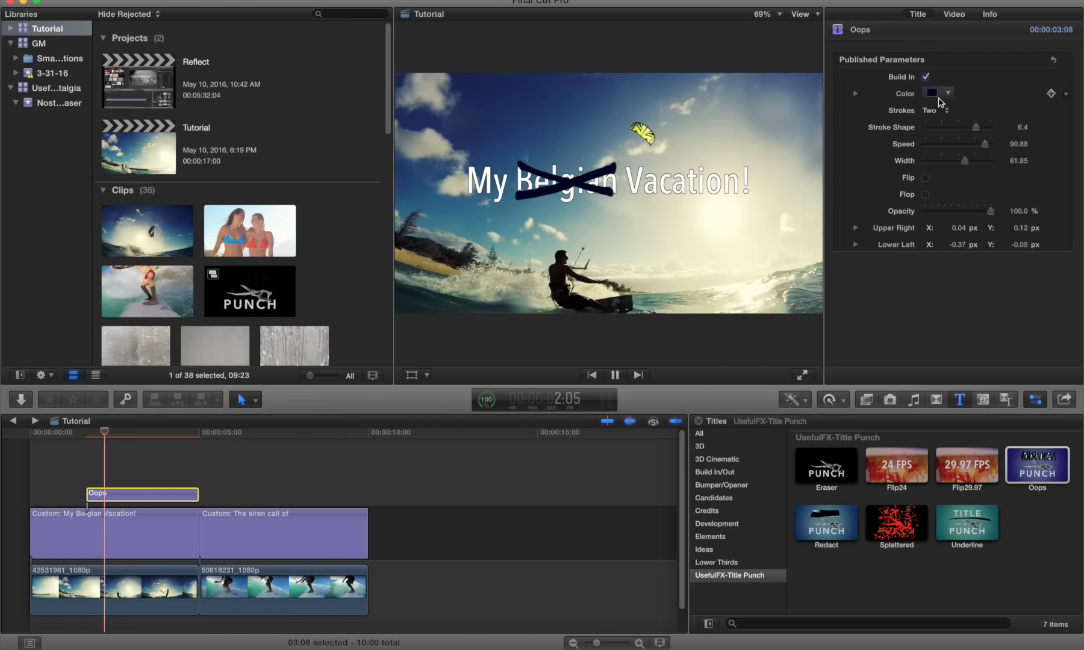
Step: Try the Three and One stroke options on the Oops title during playback
{"action": "left_click", "coordinate": [932, 110]}
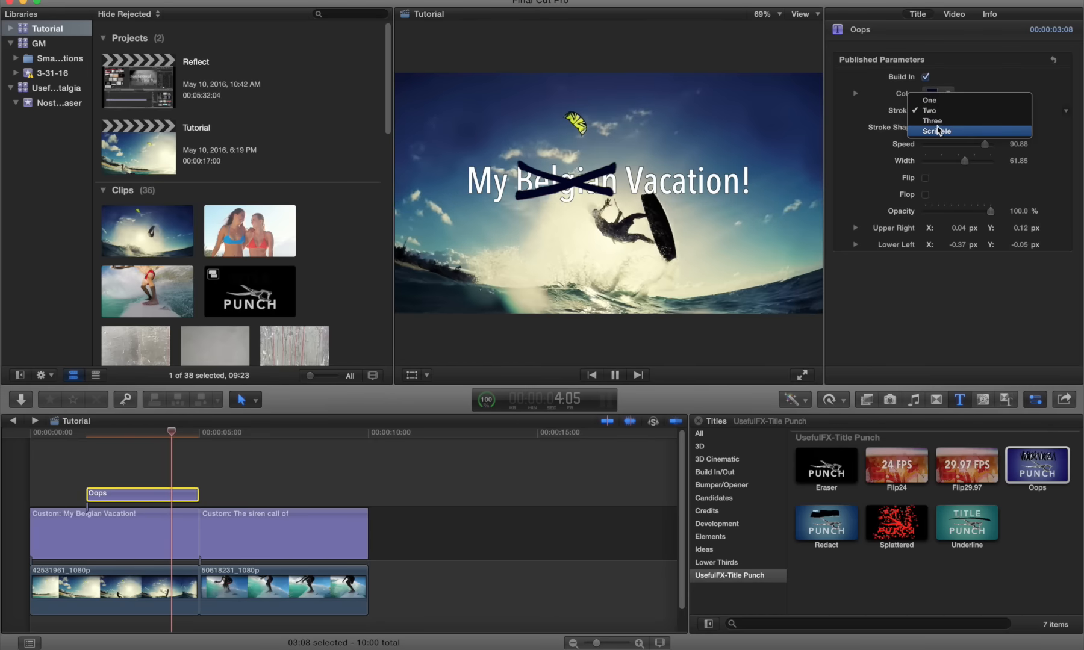
{"action": "left_click", "coordinate": [937, 123]}
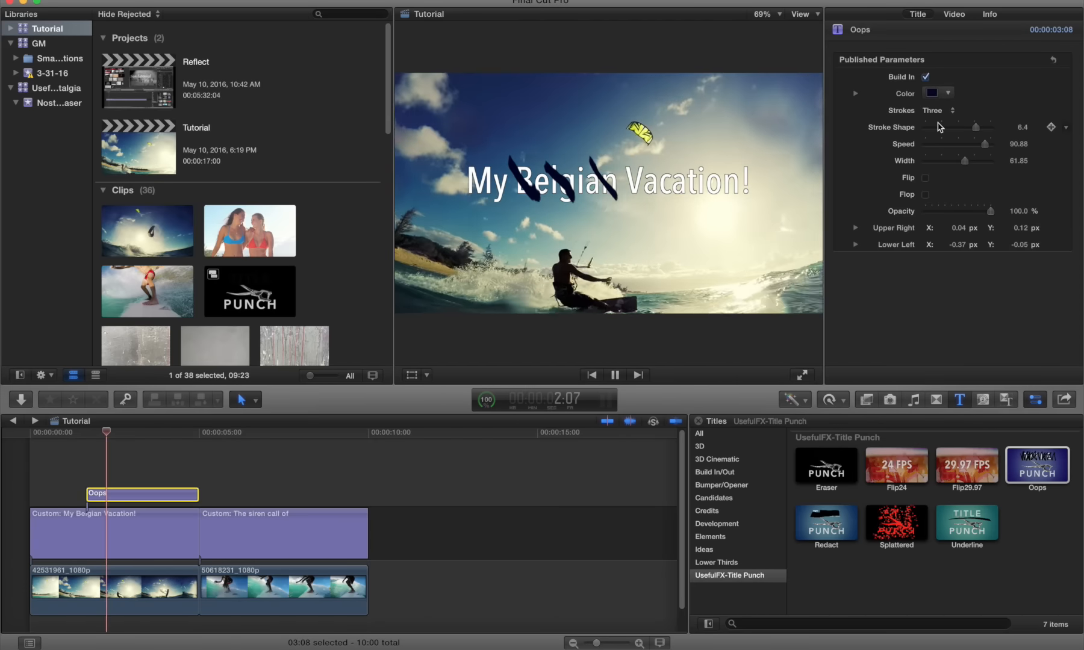
{"action": "left_click", "coordinate": [935, 110]}
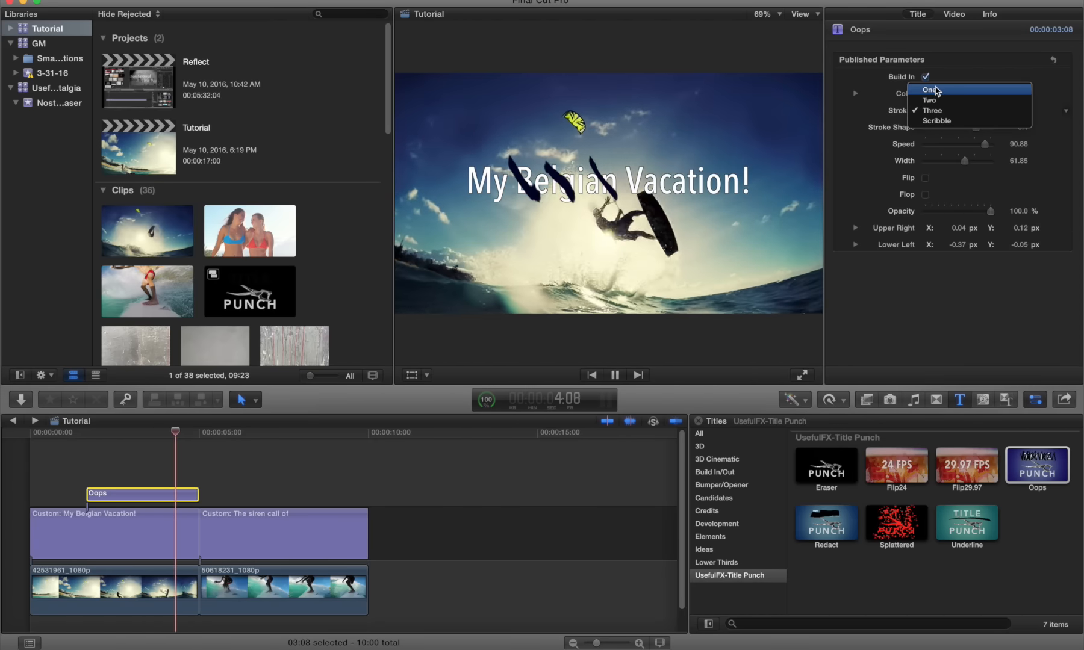
{"action": "left_click", "coordinate": [935, 89]}
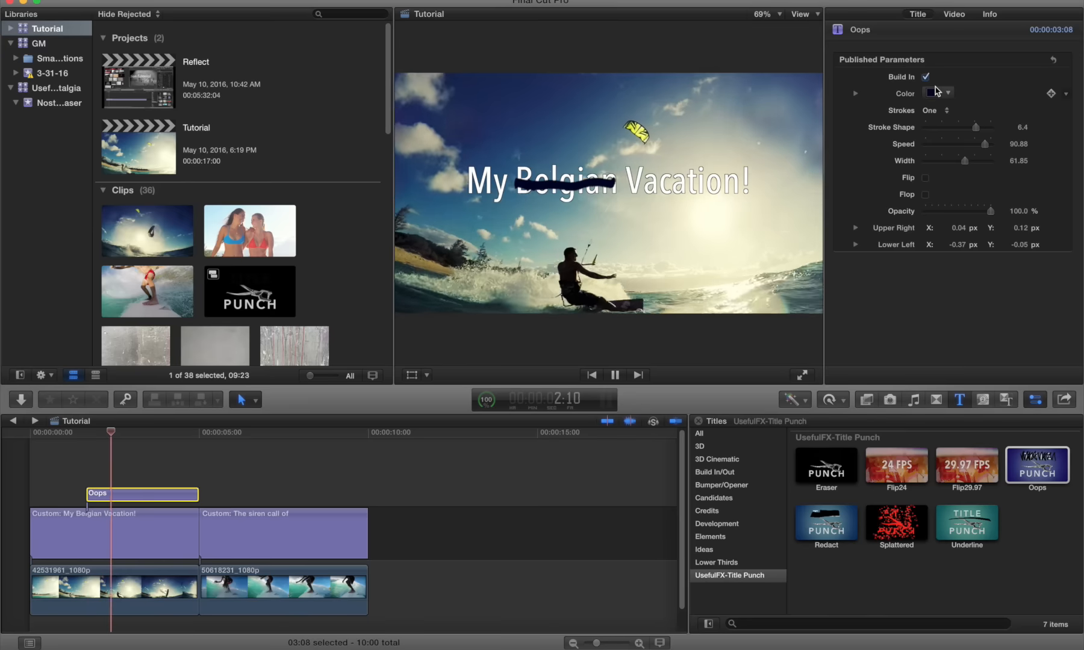
Step: Switch the Oops title to Two strokes and try stroke shapes 3.99, 3.08 and 6.23
{"action": "left_click", "coordinate": [932, 111]}
{"action": "left_click", "coordinate": [931, 121]}
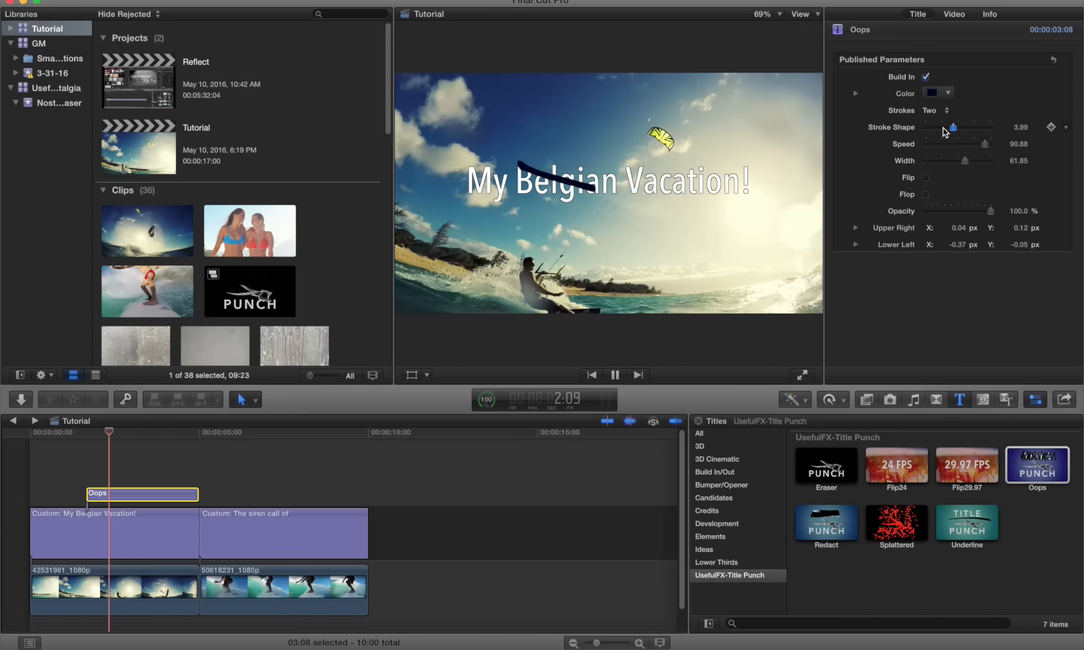
{"action": "left_click", "coordinate": [945, 128]}
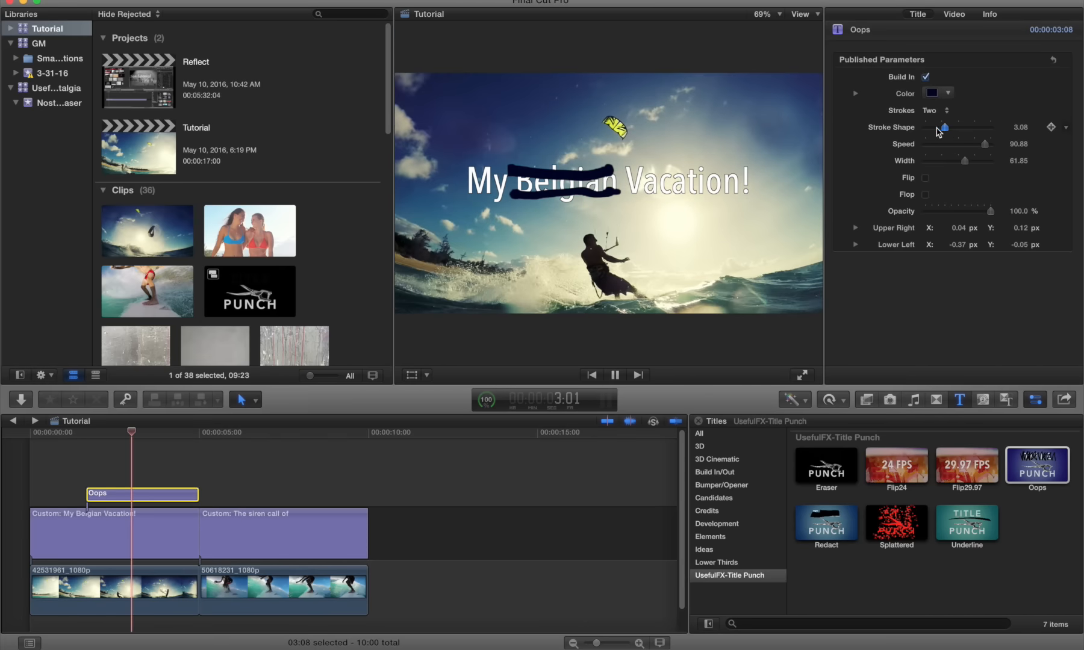
{"action": "left_click", "coordinate": [937, 127]}
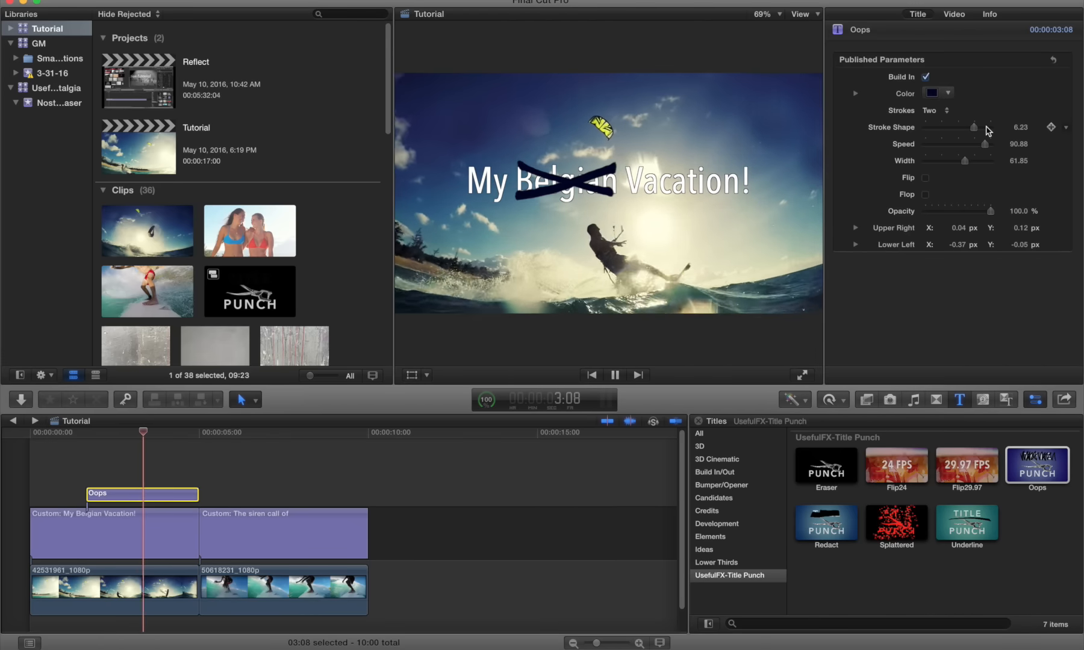
Step: Try the Oops title with One stroke at stroke shape 7.58 and with Three strokes at stroke shape 1.16
{"action": "left_click", "coordinate": [932, 110]}
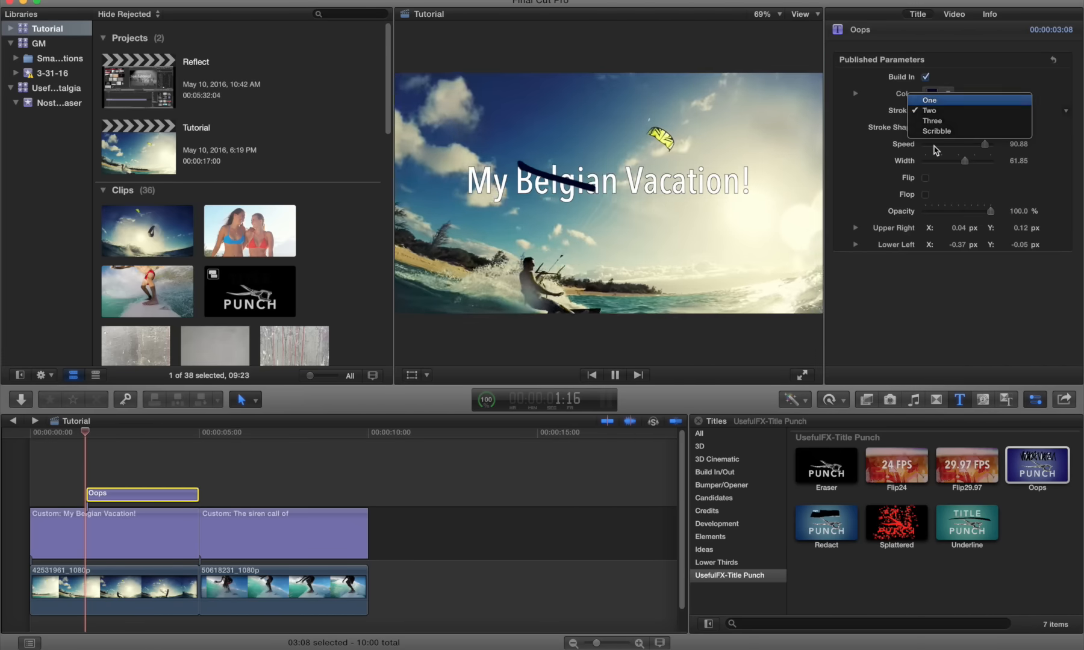
{"action": "key", "text": "Return"}
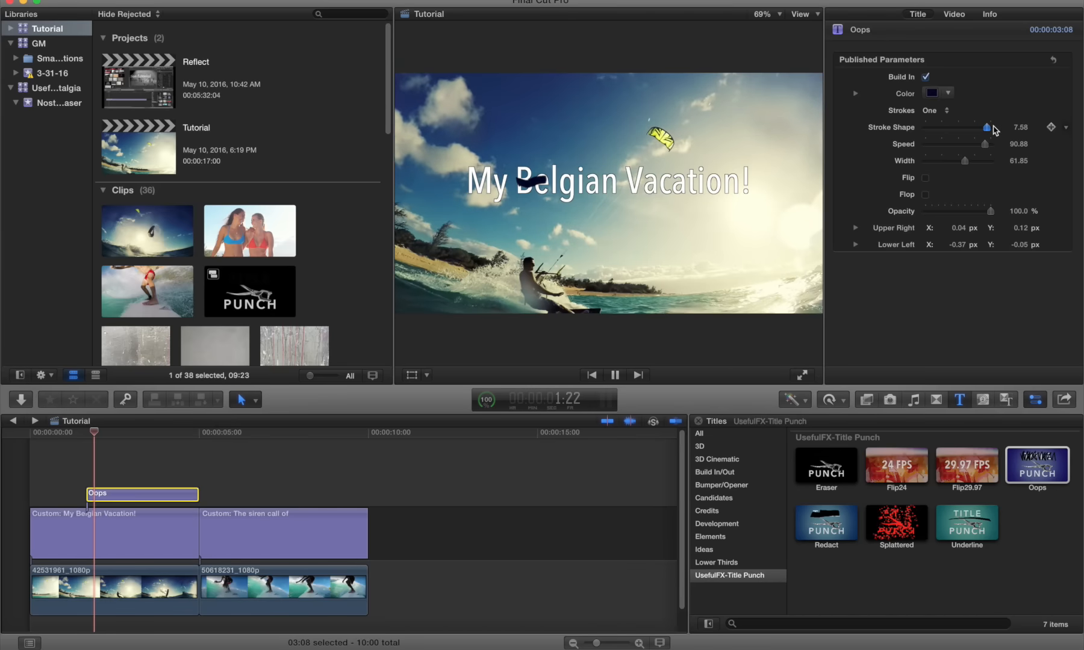
{"action": "left_click", "coordinate": [935, 110]}
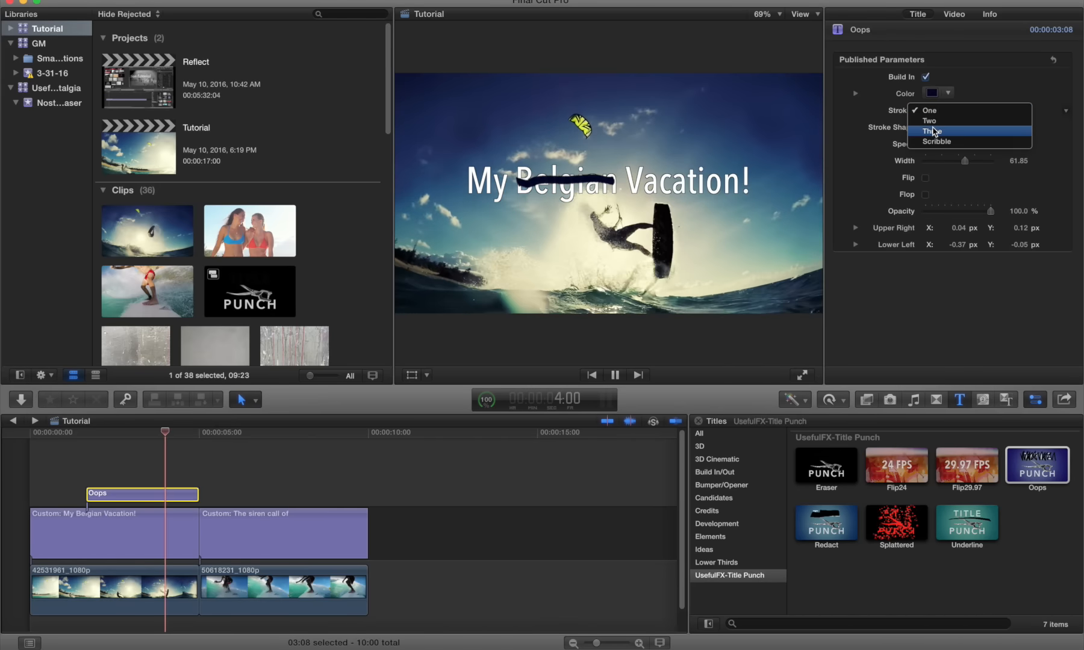
{"action": "left_click", "coordinate": [932, 130]}
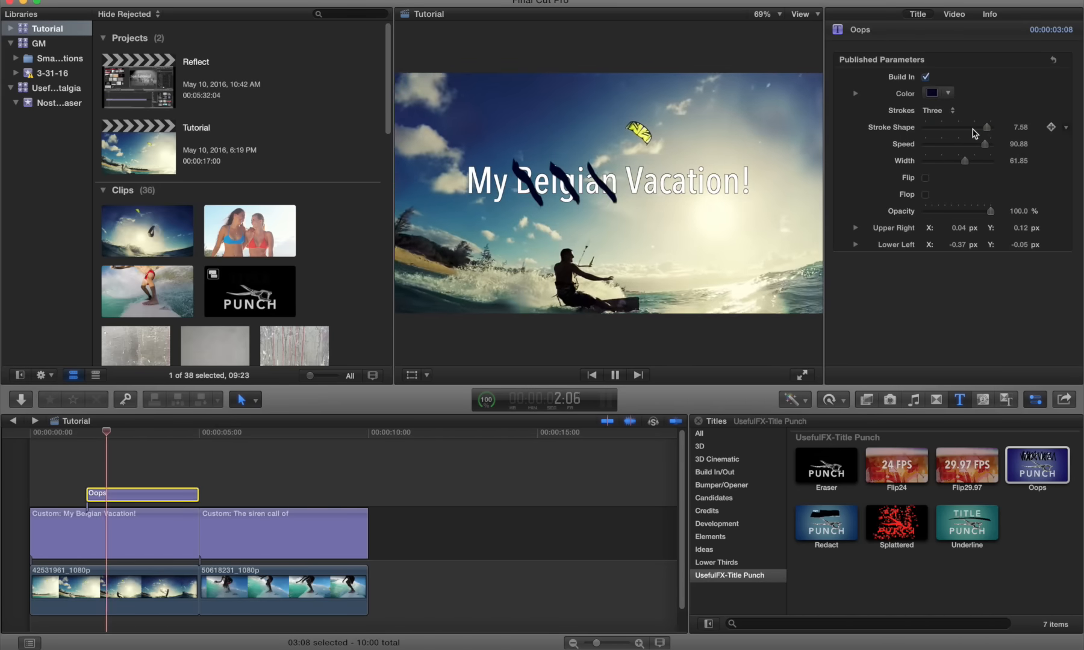
{"action": "left_click_drag", "start_coordinate": [974, 132], "coordinate": [972, 131]}
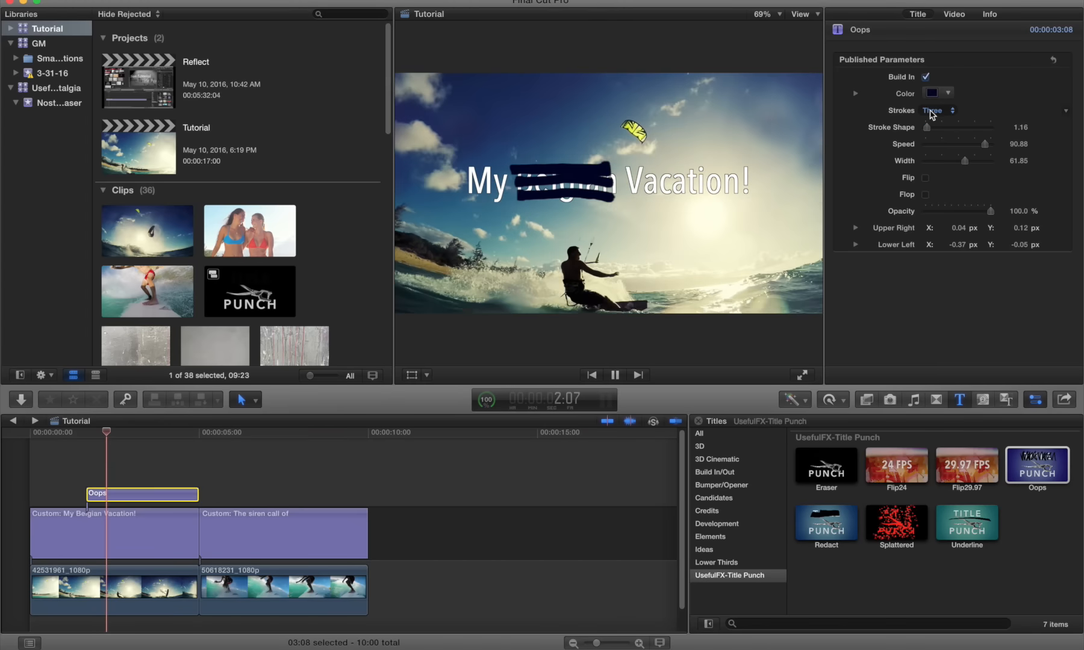
Step: Change the Oops strokes to Scribble with stroke shape 5.64, and set the speed to 78.15
{"action": "left_click", "coordinate": [933, 110]}
{"action": "key", "text": "Escape"}
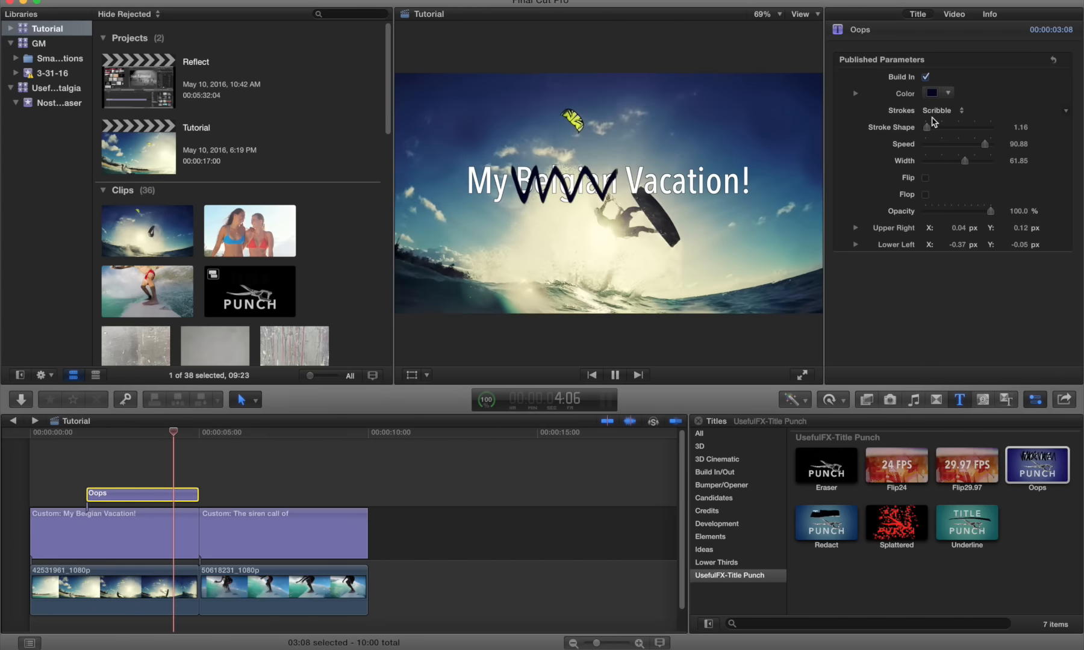
{"action": "left_click_drag", "start_coordinate": [927, 127], "coordinate": [970, 130]}
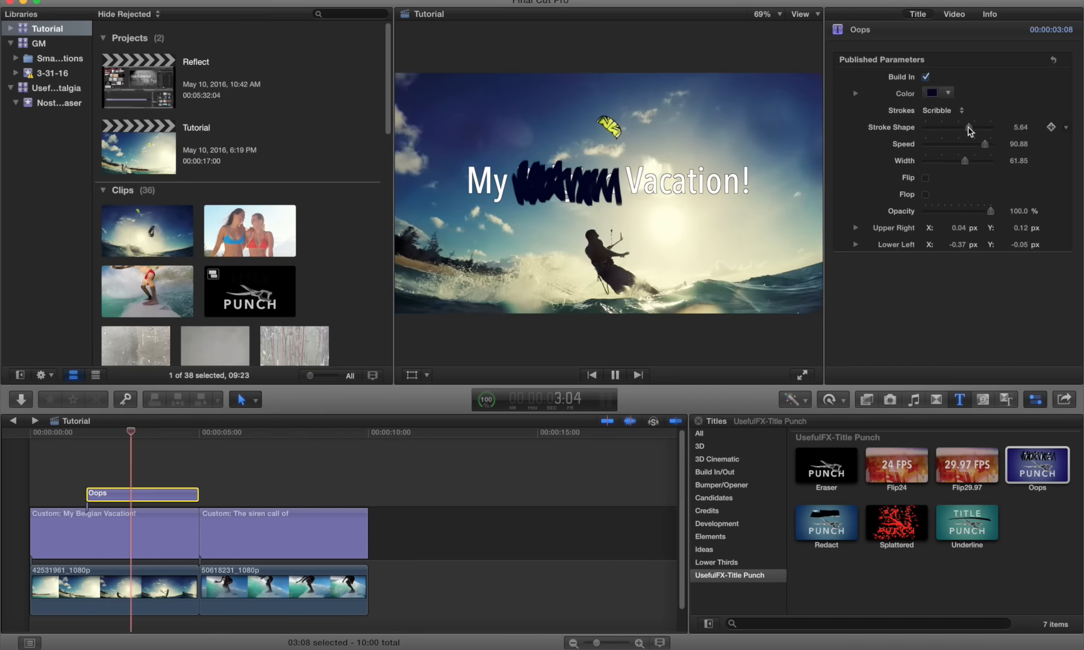
{"action": "left_click", "coordinate": [977, 144]}
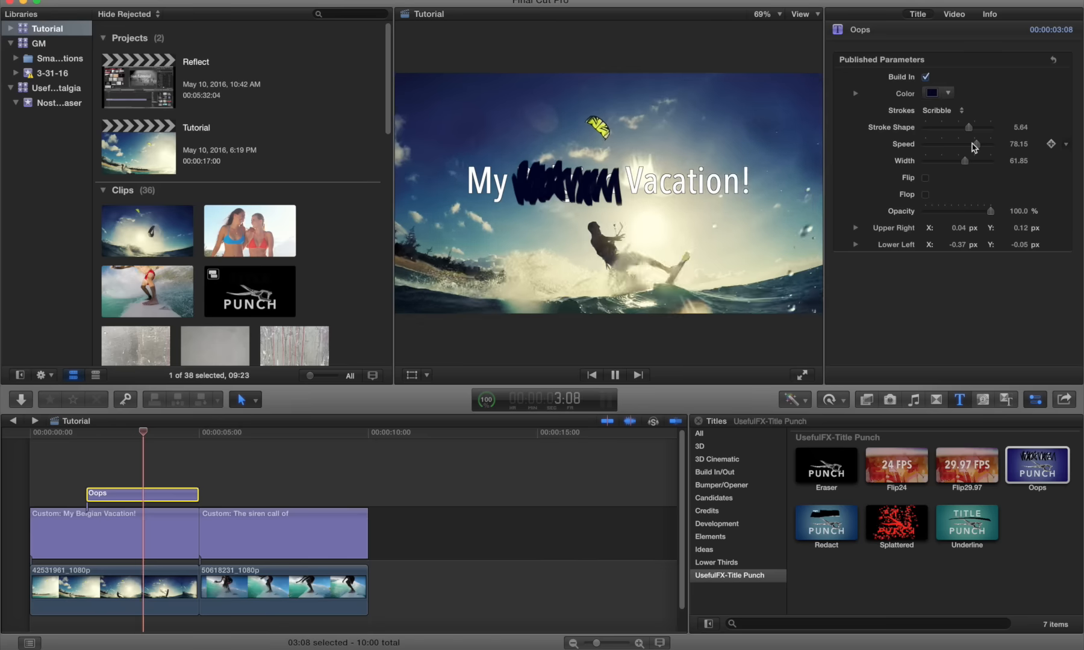
{"action": "key", "text": "space"}
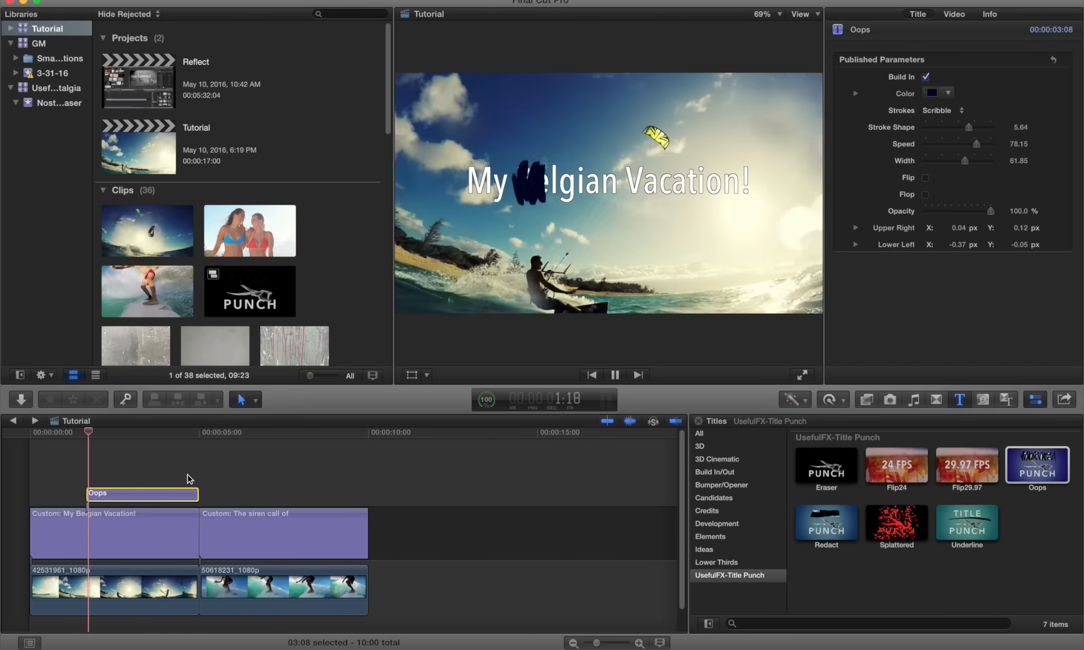
Step: Duplicate the My Belgian Vacation! title above the Oops title and move the copy's text below the original line
{"action": "left_click", "coordinate": [133, 524]}
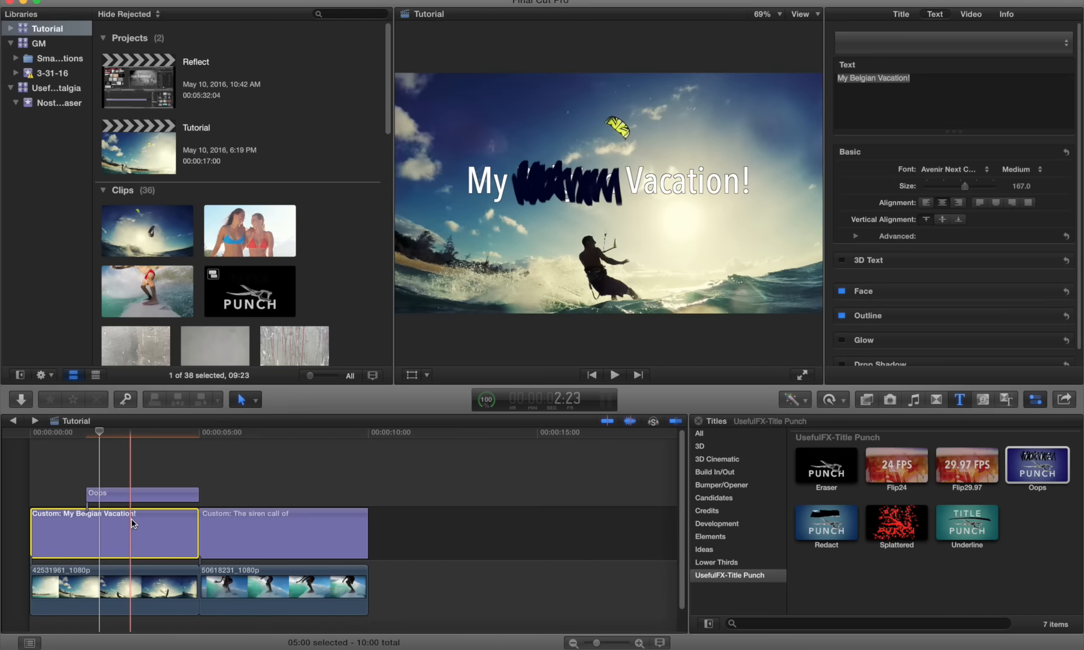
{"action": "left_click_drag", "start_coordinate": [132, 523], "coordinate": [134, 476], "text": "alt"}
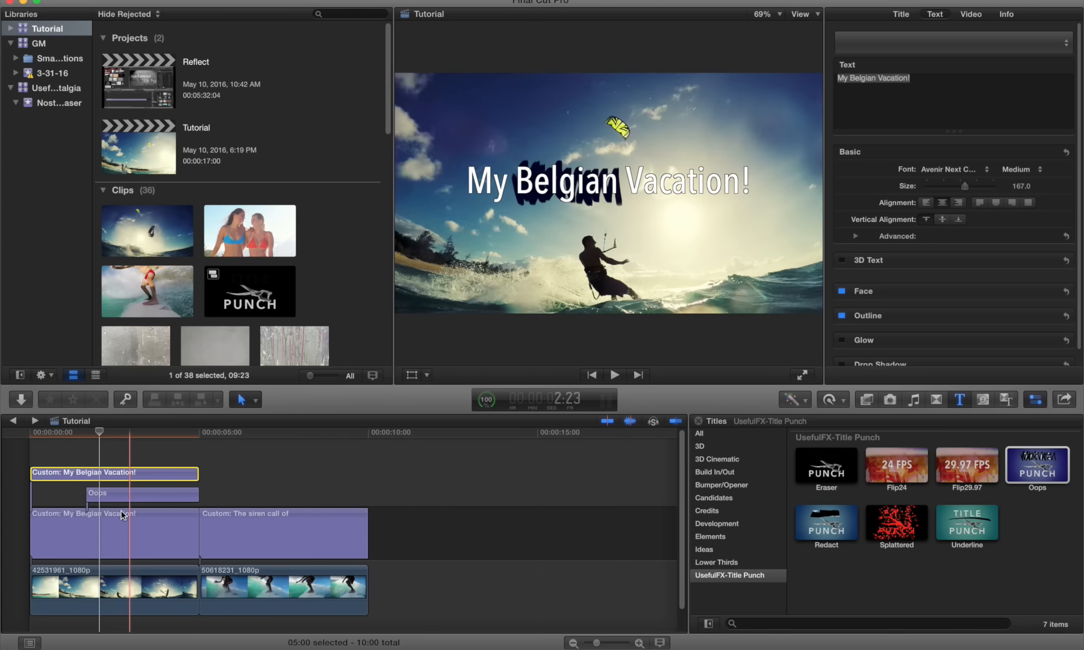
{"action": "left_click", "coordinate": [551, 194]}
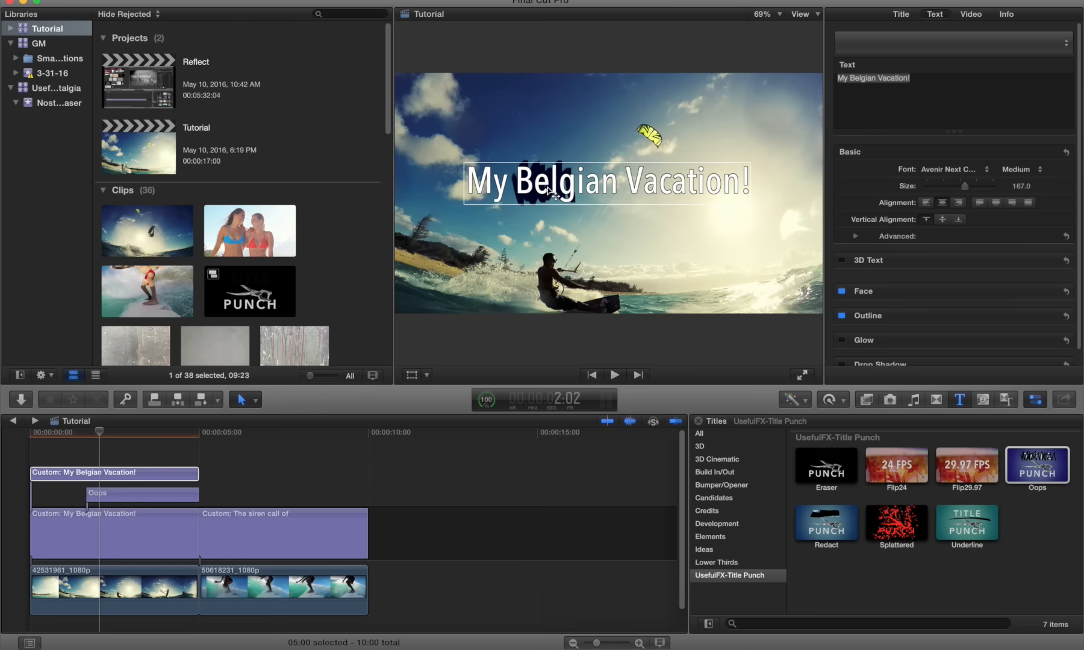
{"action": "left_click_drag", "start_coordinate": [551, 194], "coordinate": [545, 243]}
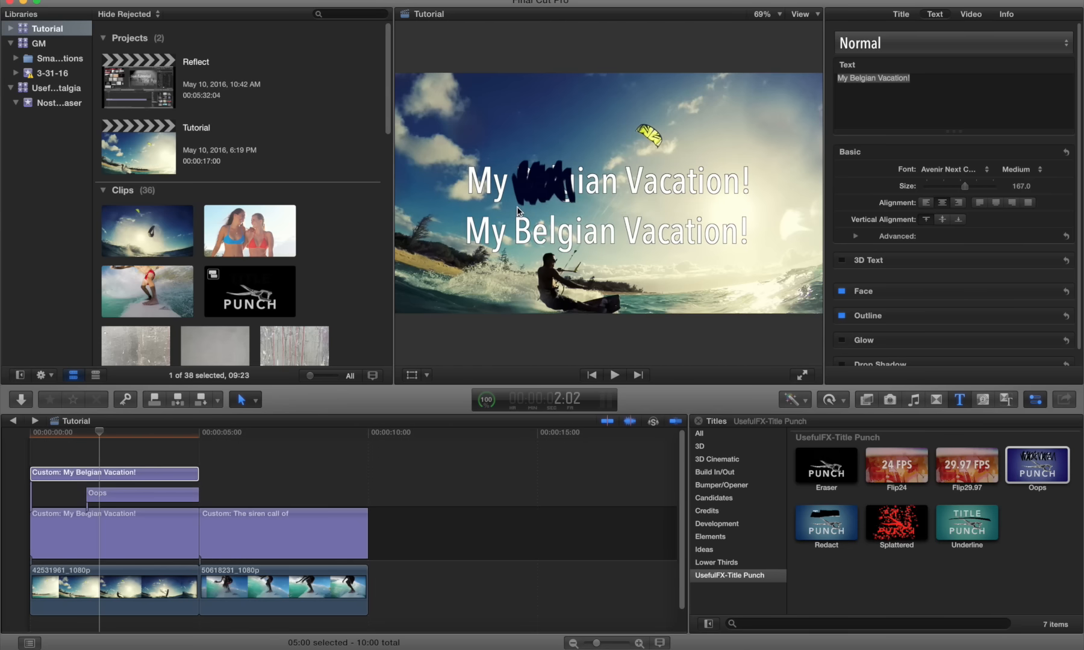
Step: Replace the duplicate title's text with MAUI and place it beneath the scribbled-out word
{"action": "double_click", "coordinate": [543, 230]}
{"action": "left_click", "coordinate": [542, 228]}
{"action": "triple_click", "coordinate": [542, 228]}
{"action": "type", "text": "MAUI"}
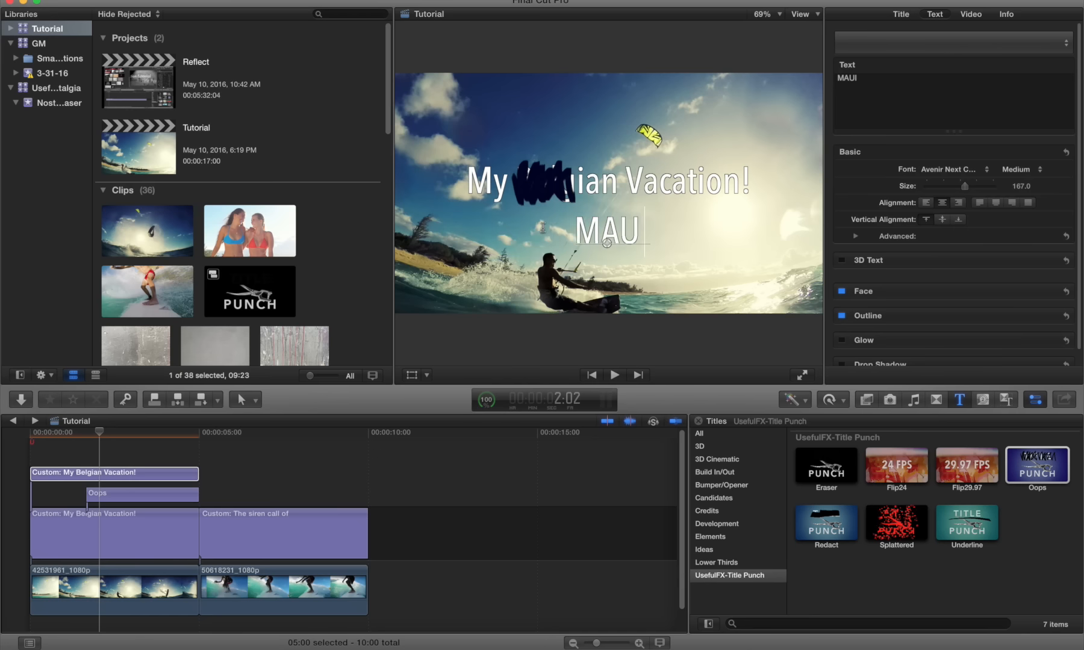
{"action": "left_click_drag", "start_coordinate": [607, 243], "coordinate": [565, 241]}
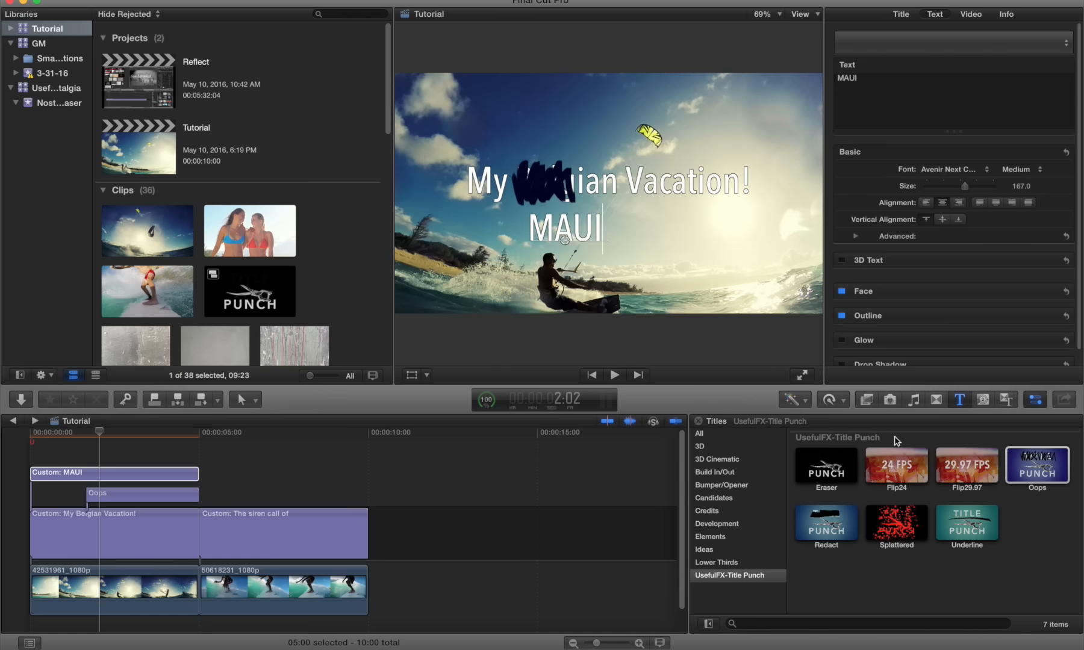
Step: Add an Underline title above MAUI, and trim the starts of MAUI and Underline to durations of 02:14 and 02:00
{"action": "mouse_move", "coordinate": [951, 511]}
{"action": "left_mouse_down"}
{"action": "mouse_move", "coordinate": [351, 475]}
{"action": "mouse_move", "coordinate": [117, 438]}
{"action": "mouse_move", "coordinate": [31, 475]}
{"action": "mouse_move", "coordinate": [112, 476]}
{"action": "left_mouse_up"}
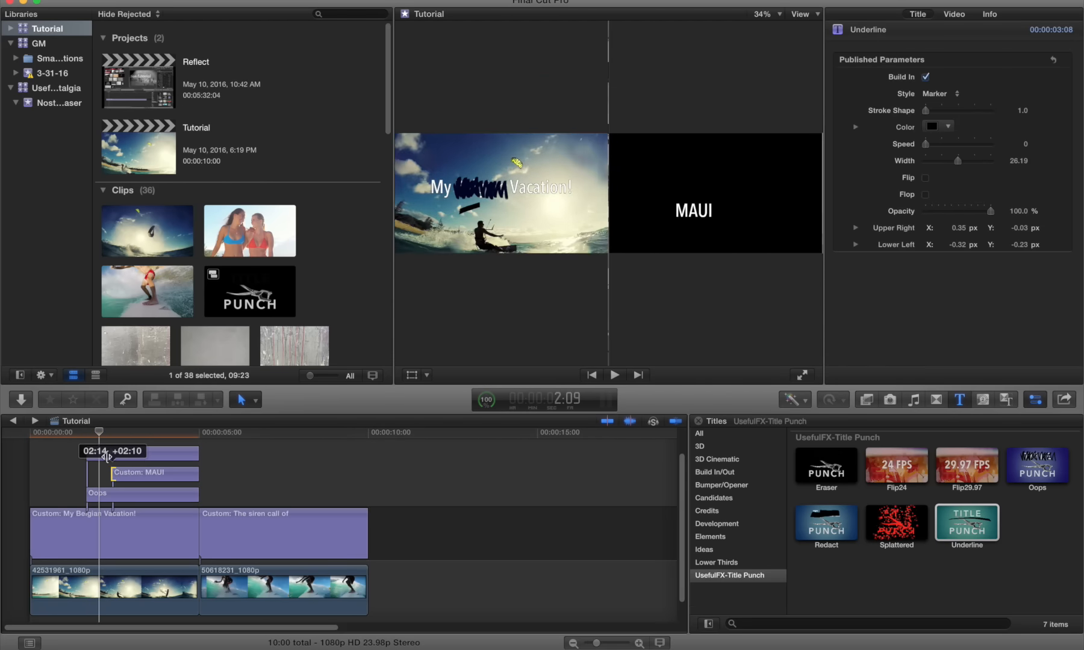
{"action": "left_click", "coordinate": [106, 456]}
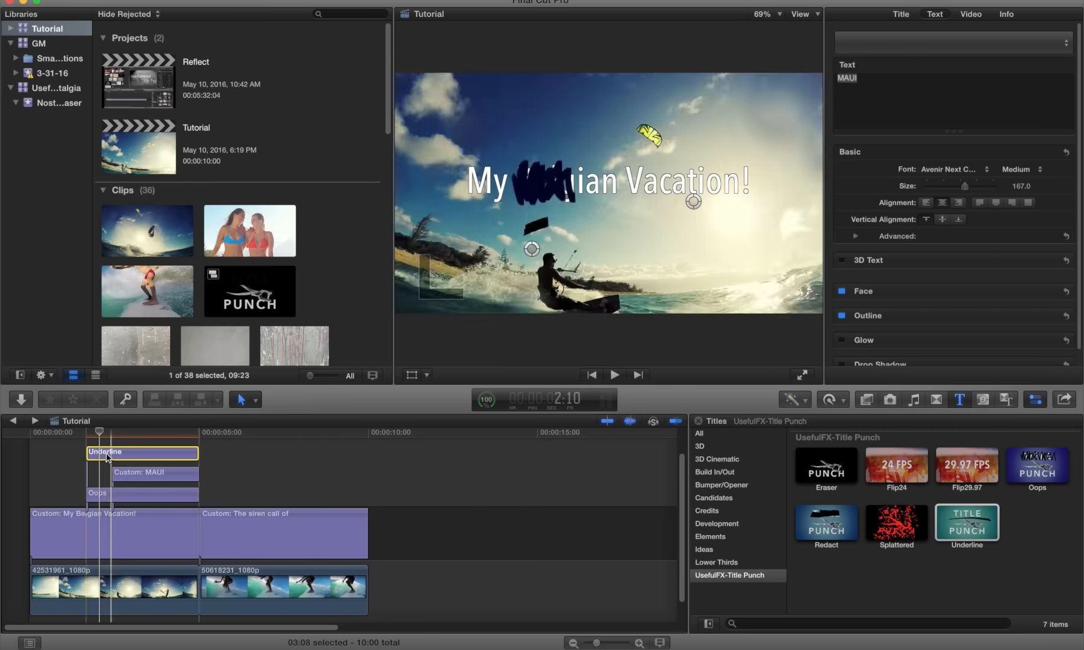
{"action": "left_click_drag", "start_coordinate": [88, 456], "coordinate": [132, 456]}
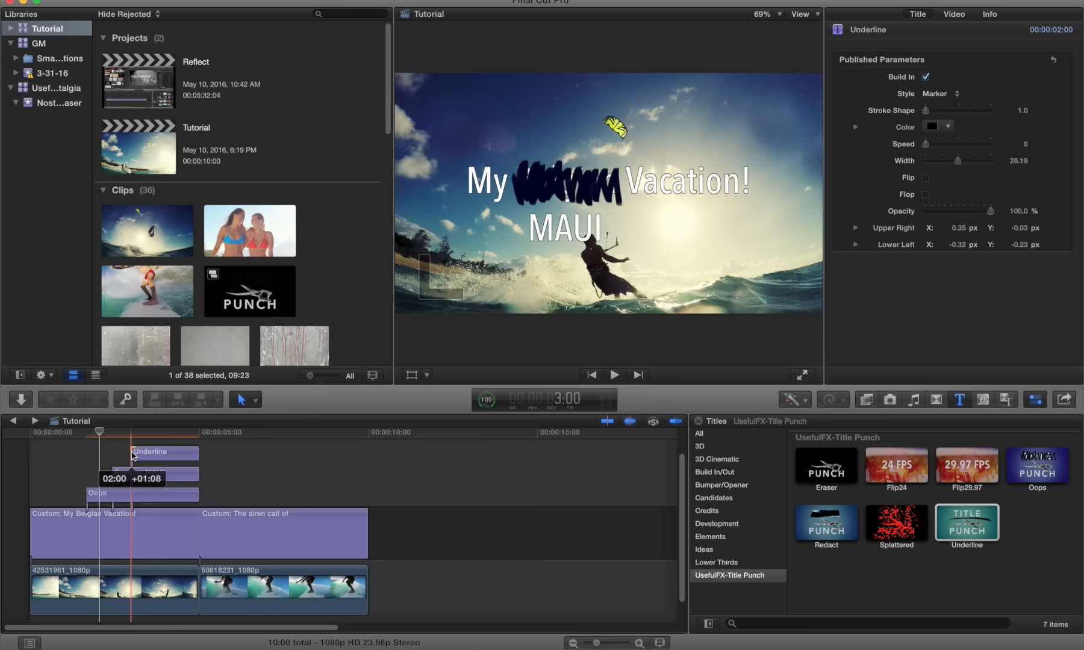
Step: Position the Underline stroke beneath the word MAUI and set its speed to 75.64
{"action": "left_click", "coordinate": [145, 431]}
{"action": "left_click", "coordinate": [148, 452]}
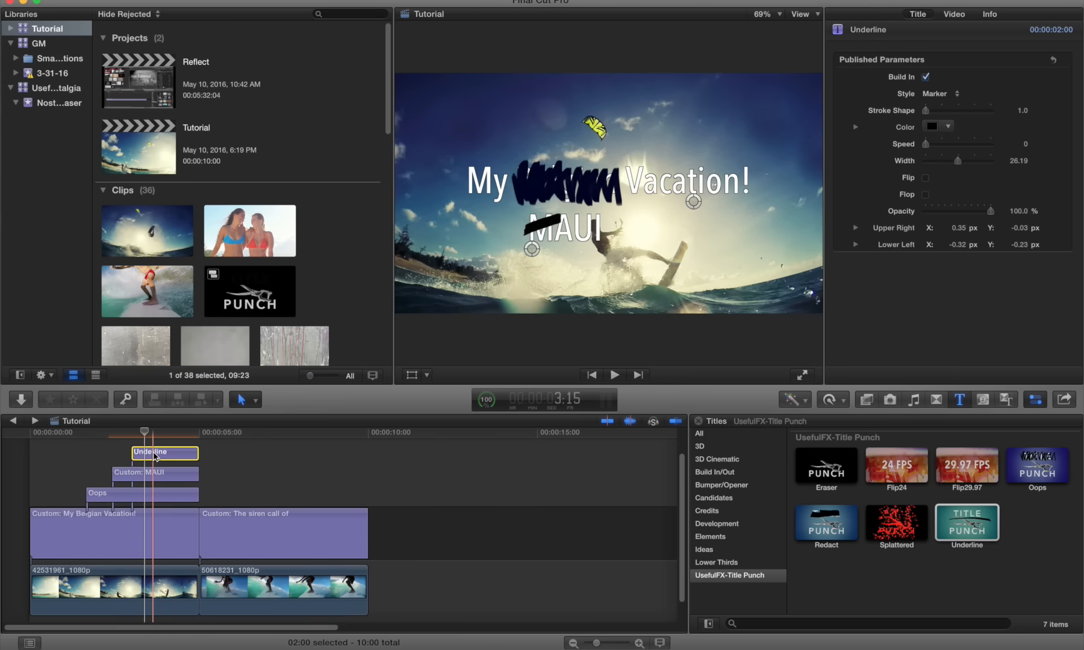
{"action": "left_click_drag", "start_coordinate": [527, 255], "coordinate": [531, 258]}
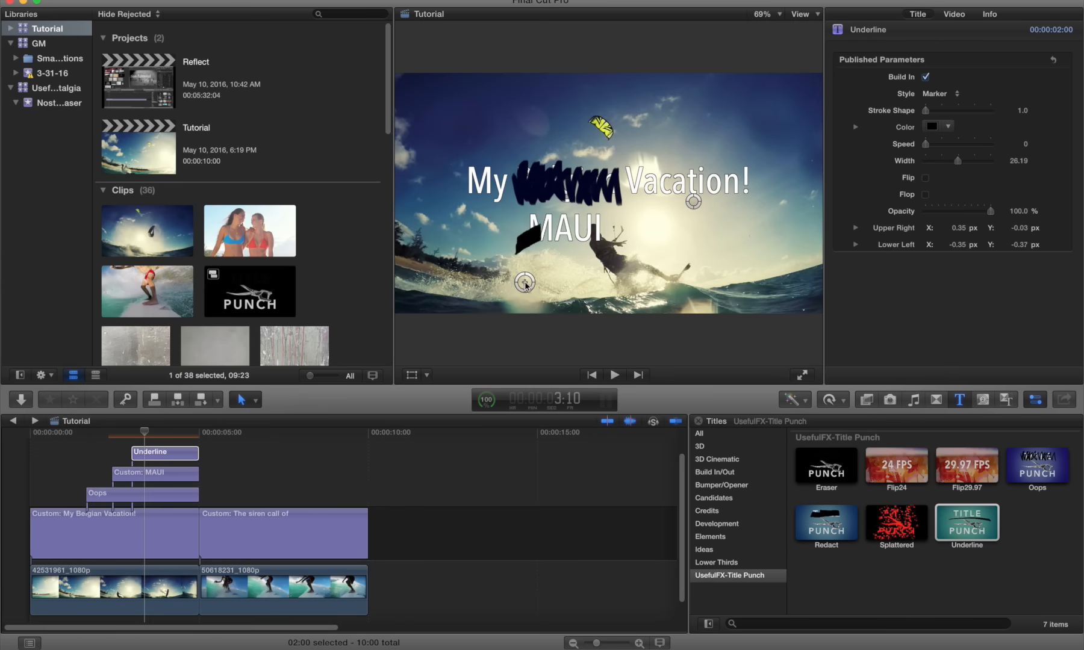
{"action": "left_click_drag", "start_coordinate": [690, 201], "coordinate": [621, 244]}
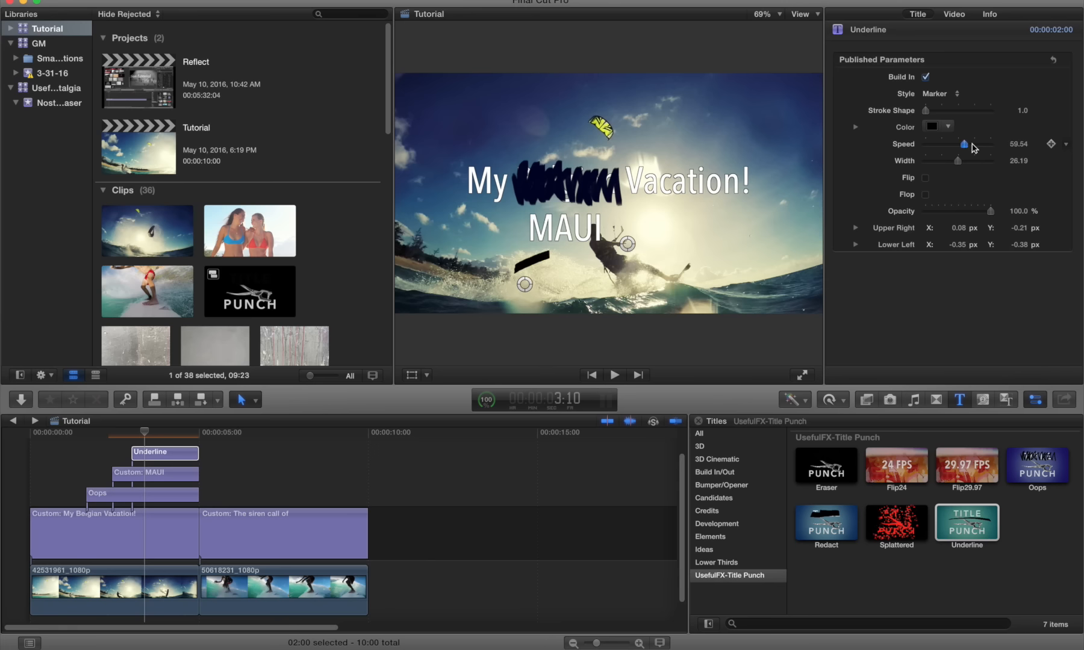
Step: Change the Underline stroke's color to dark red
{"action": "left_click", "coordinate": [932, 126]}
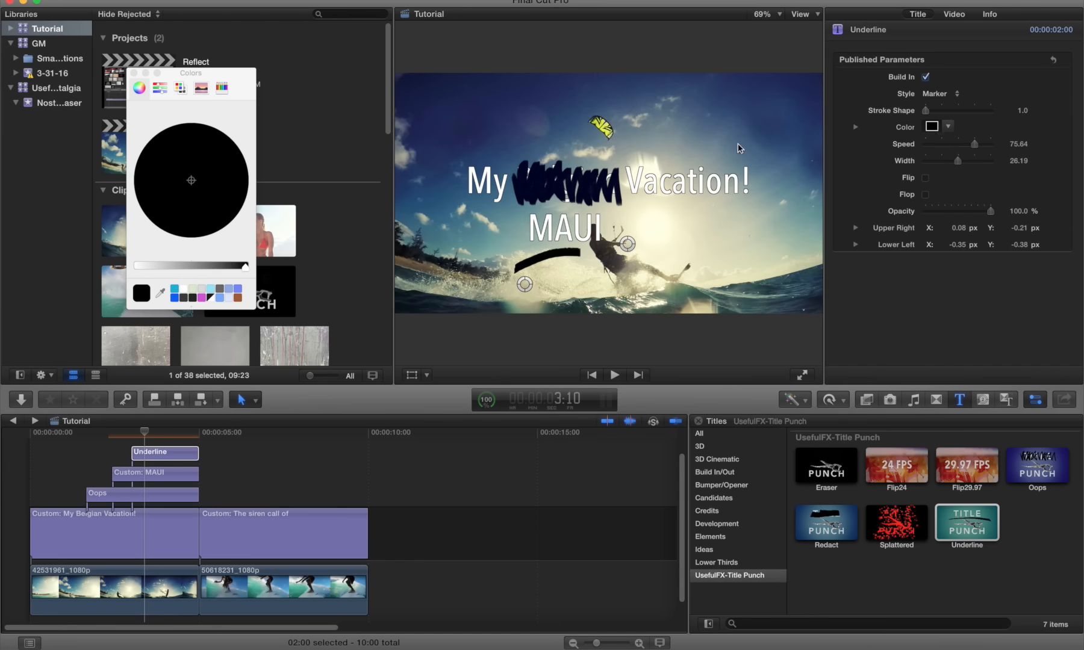
{"action": "left_click_drag", "start_coordinate": [209, 265], "coordinate": [183, 263]}
{"action": "left_click_drag", "start_coordinate": [226, 171], "coordinate": [265, 180]}
{"action": "left_click", "coordinate": [133, 73]}
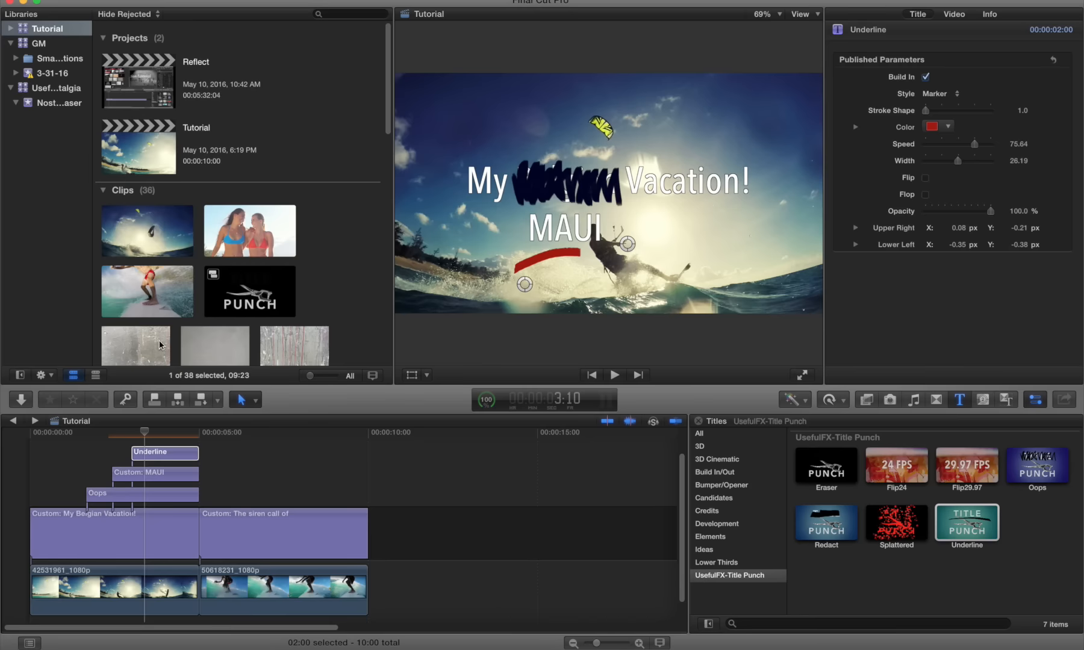
Step: Play back the vacation title with its scribble, MAUI replacement and underline
{"action": "left_click", "coordinate": [167, 459]}
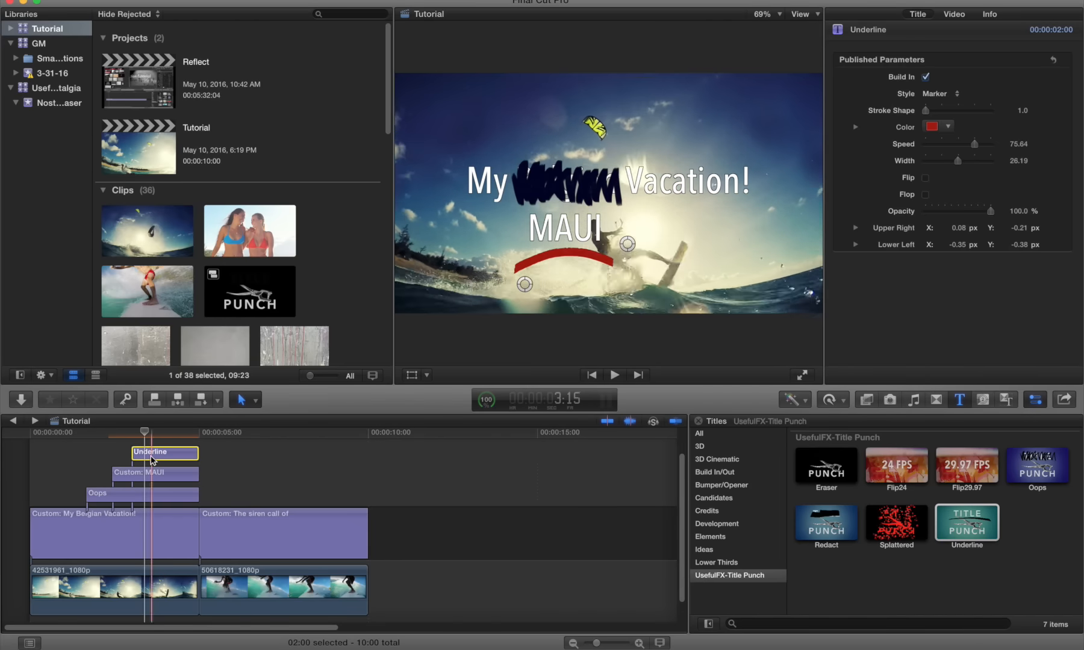
{"action": "left_click", "coordinate": [100, 533]}
{"action": "key", "text": "/"}
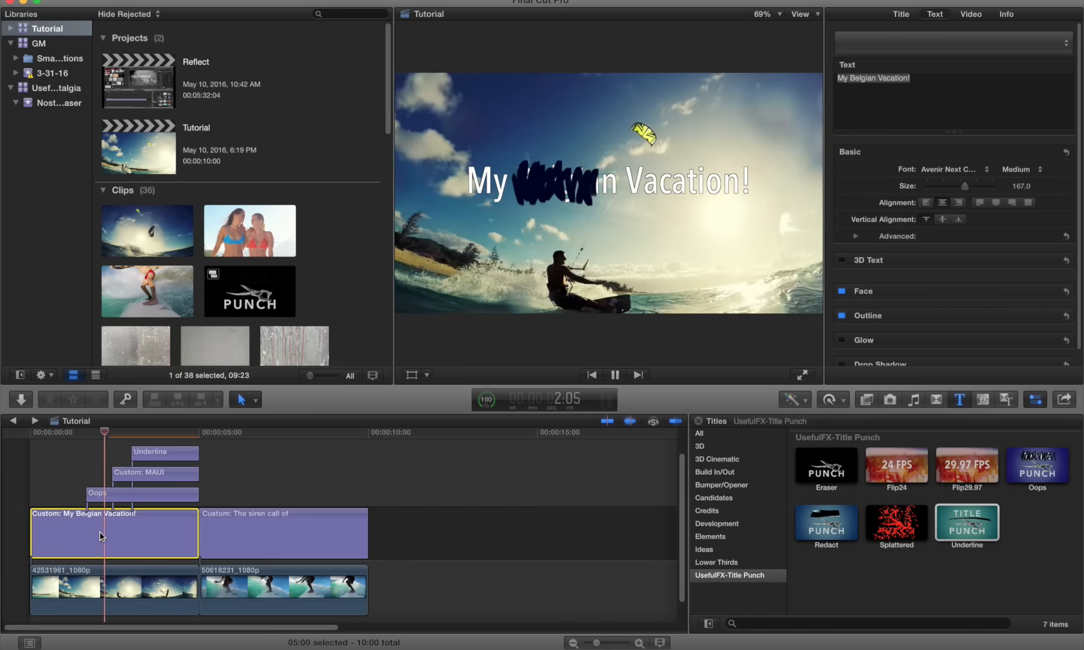
{"action": "key", "text": "space"}
Step: Play back the title reading The siren call of surfing in Brussels
{"action": "left_click", "coordinate": [242, 540]}
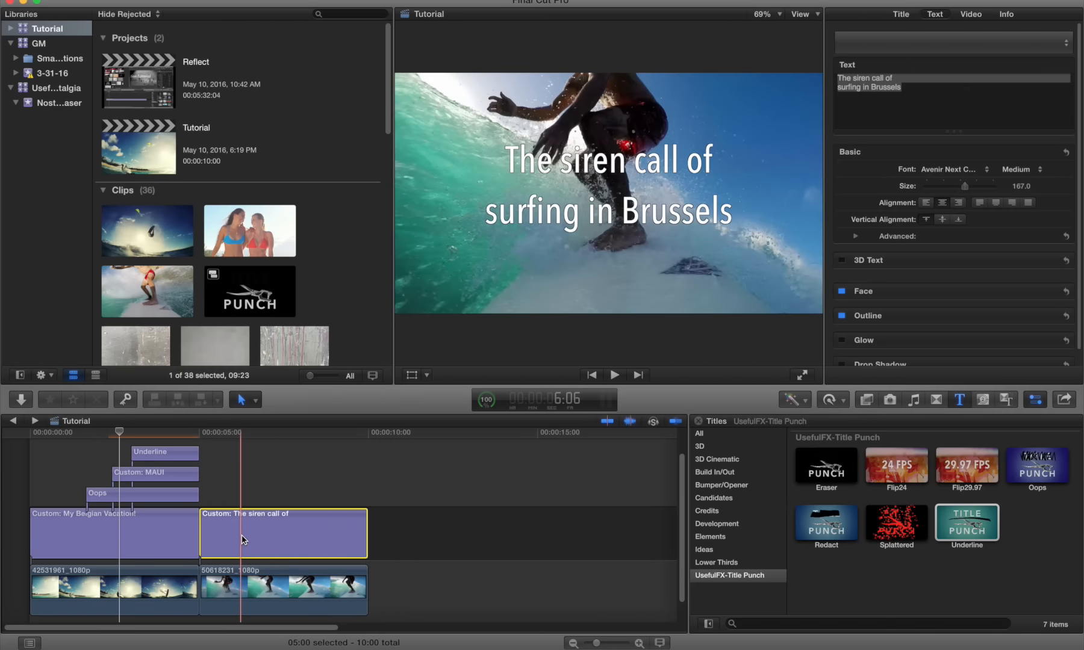
{"action": "key", "text": "space"}
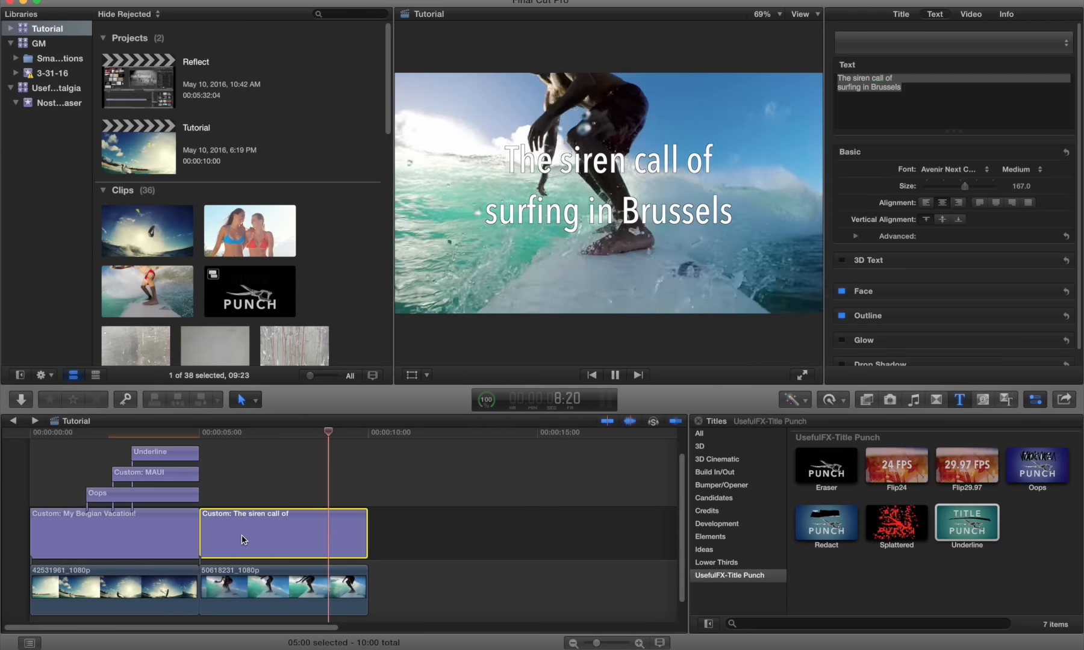
{"action": "key", "text": "space"}
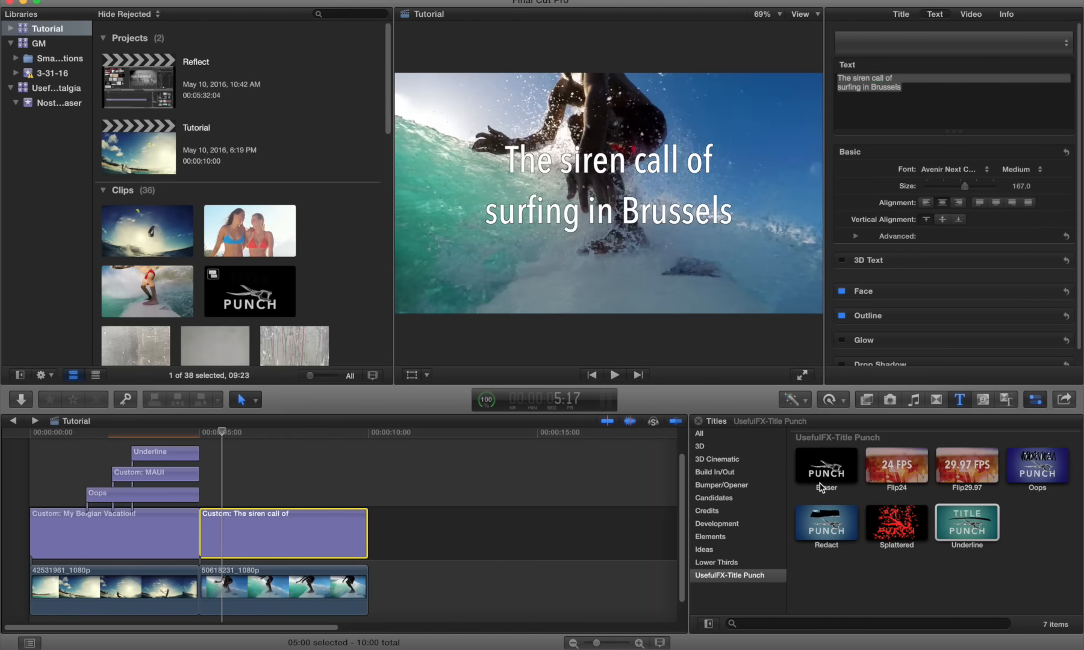
Step: Add an Eraser title above the siren call title, ending where that title ends, and scrub through its effect
{"action": "mouse_move", "coordinate": [820, 488]}
{"action": "left_mouse_down"}
{"action": "mouse_move", "coordinate": [681, 476]}
{"action": "mouse_move", "coordinate": [336, 476]}
{"action": "mouse_move", "coordinate": [257, 493]}
{"action": "left_mouse_up"}
{"action": "left_click", "coordinate": [241, 432]}
{"action": "left_click_drag", "start_coordinate": [244, 440], "coordinate": [317, 453]}
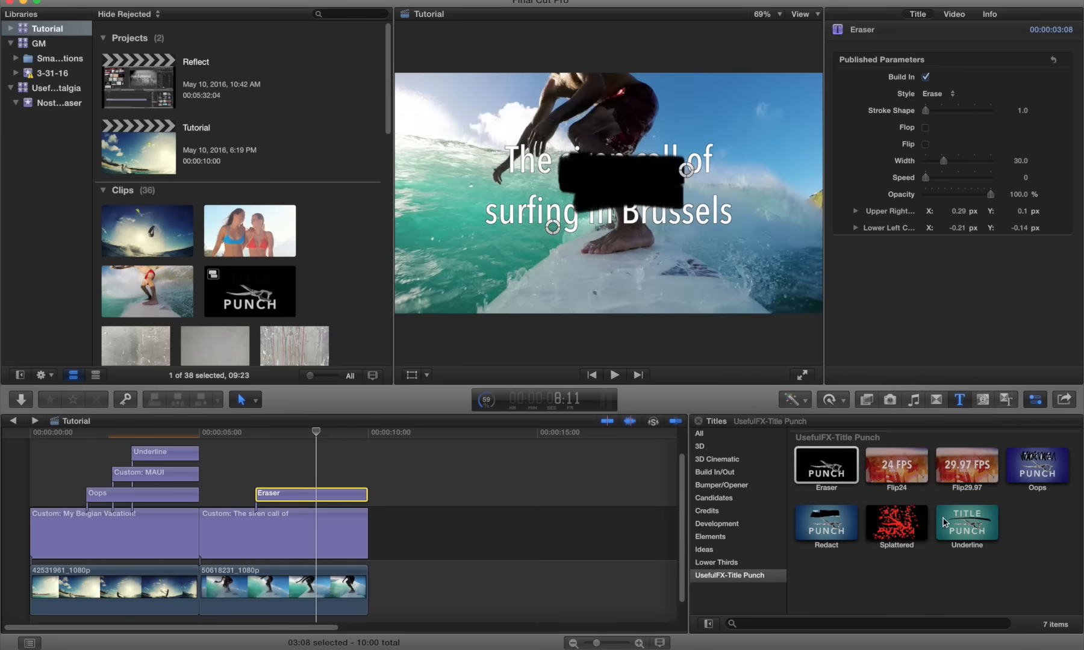
Step: Try covering the word surfing with a Redact title placed above the Eraser, and delete the Redact title
{"action": "left_click_drag", "start_coordinate": [826, 524], "coordinate": [222, 465]}
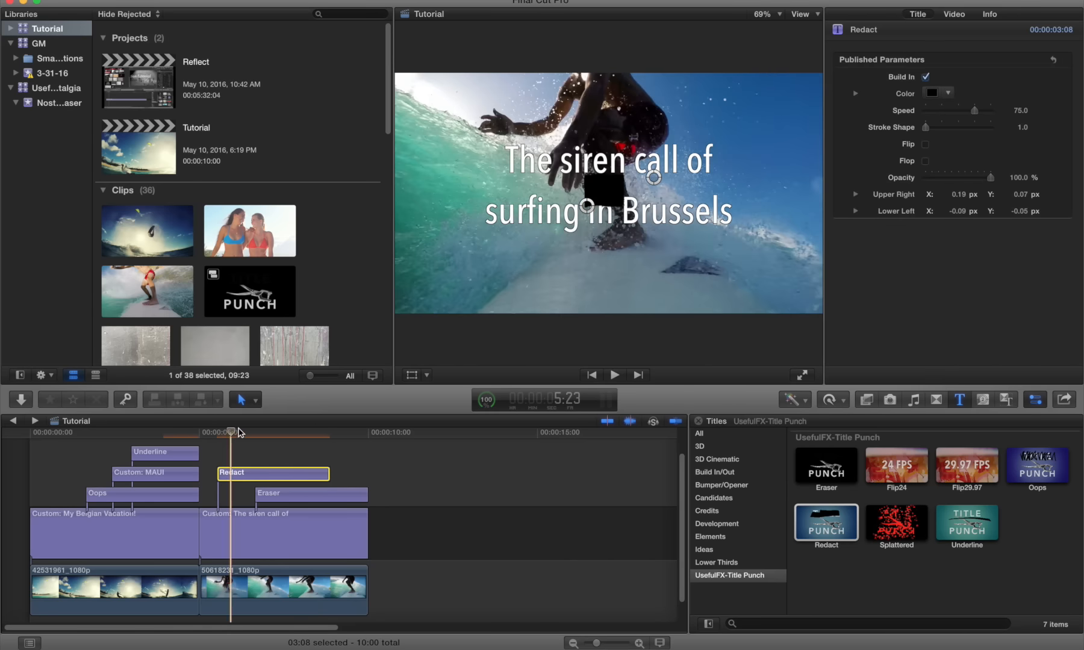
{"action": "left_click_drag", "start_coordinate": [587, 205], "coordinate": [488, 232]}
{"action": "left_click_drag", "start_coordinate": [659, 180], "coordinate": [584, 199]}
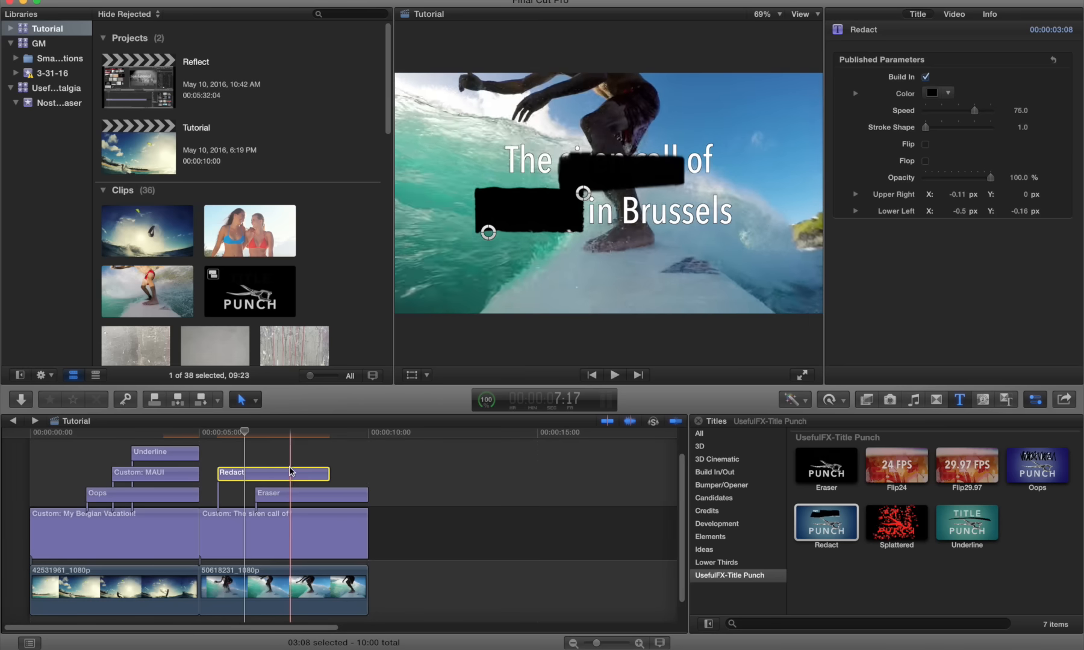
{"action": "key", "text": "Delete"}
Step: Fit the Eraser stroke over the word Brussels, with width 40.99 and speed 66.15
{"action": "left_click", "coordinate": [278, 490]}
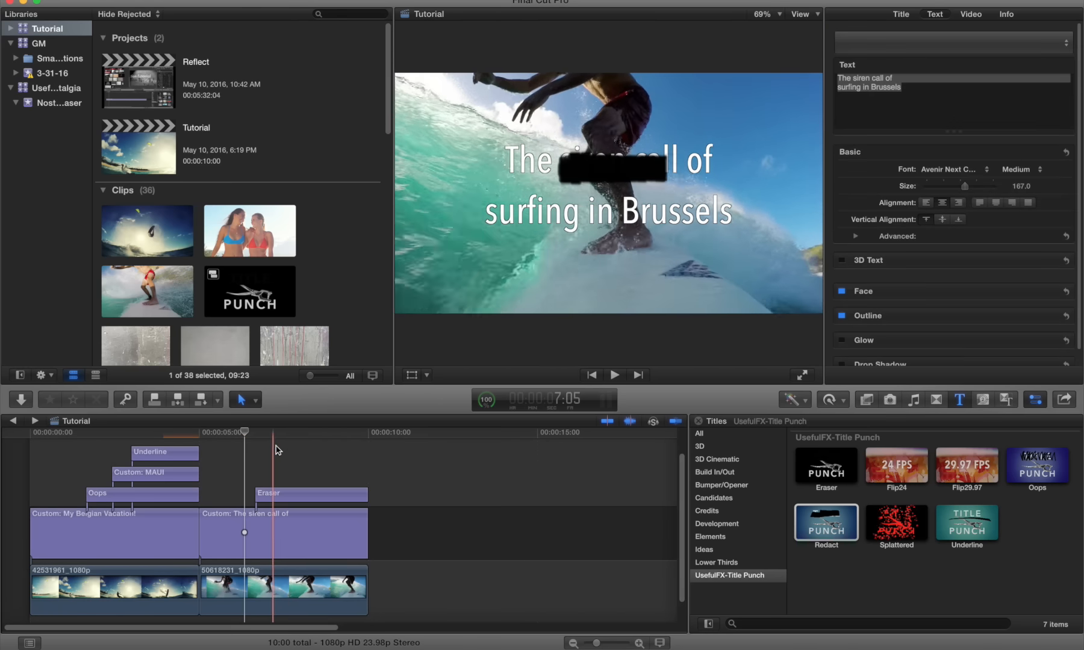
{"action": "left_click_drag", "start_coordinate": [279, 434], "coordinate": [348, 435]}
{"action": "left_click_drag", "start_coordinate": [687, 170], "coordinate": [738, 198]}
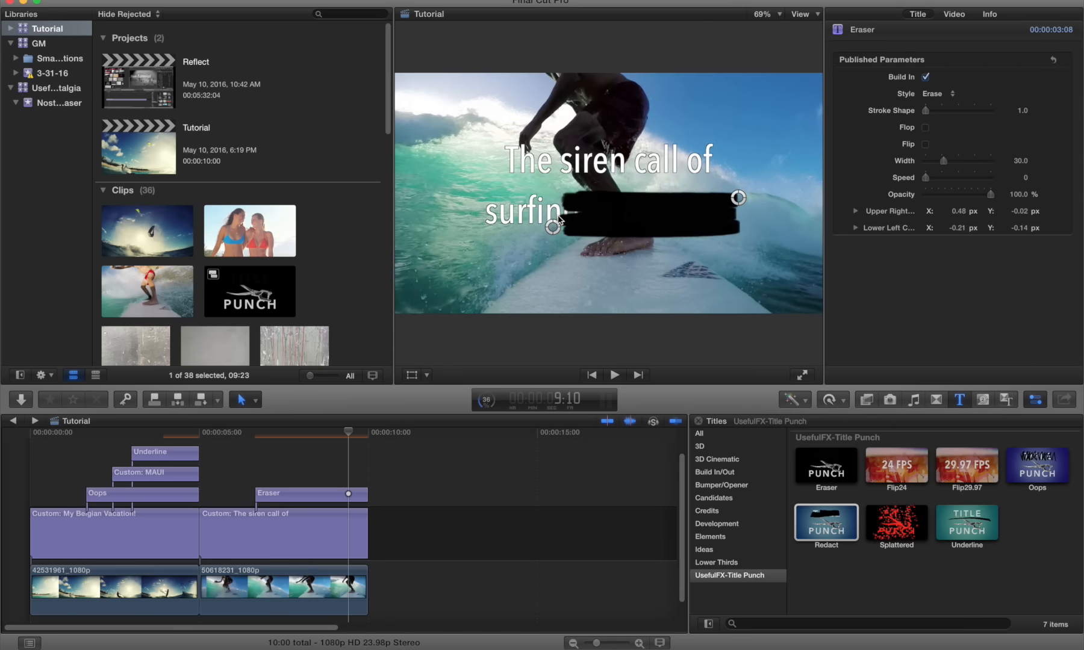
{"action": "mouse_move", "coordinate": [553, 226]}
{"action": "left_mouse_down"}
{"action": "mouse_move", "coordinate": [649, 222]}
{"action": "mouse_move", "coordinate": [615, 224]}
{"action": "left_mouse_up"}
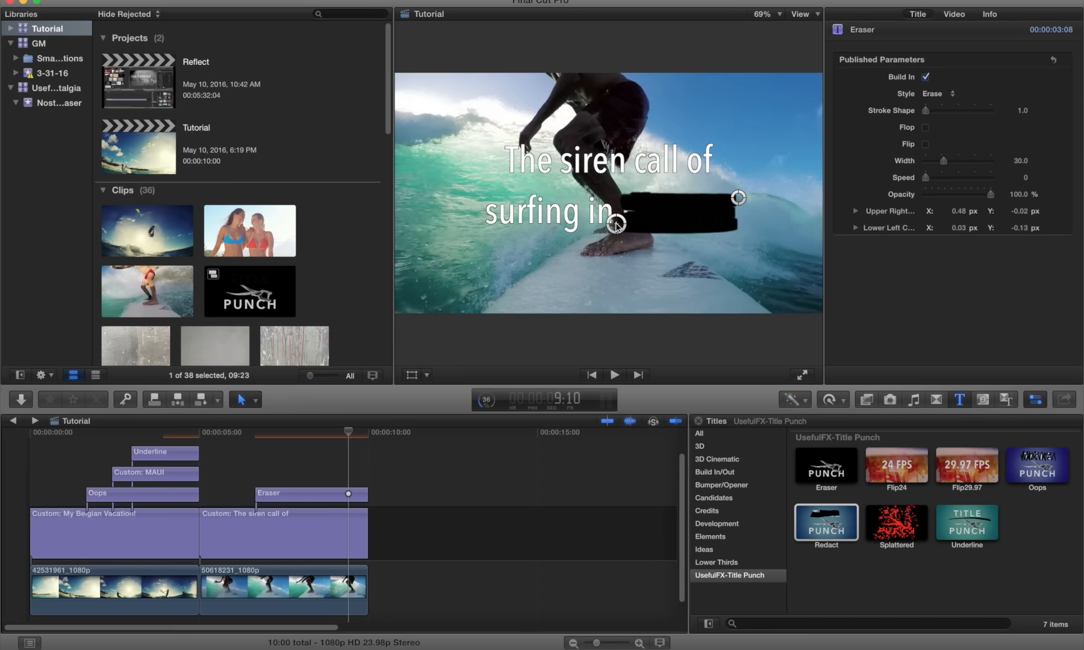
{"action": "left_click_drag", "start_coordinate": [741, 200], "coordinate": [741, 196]}
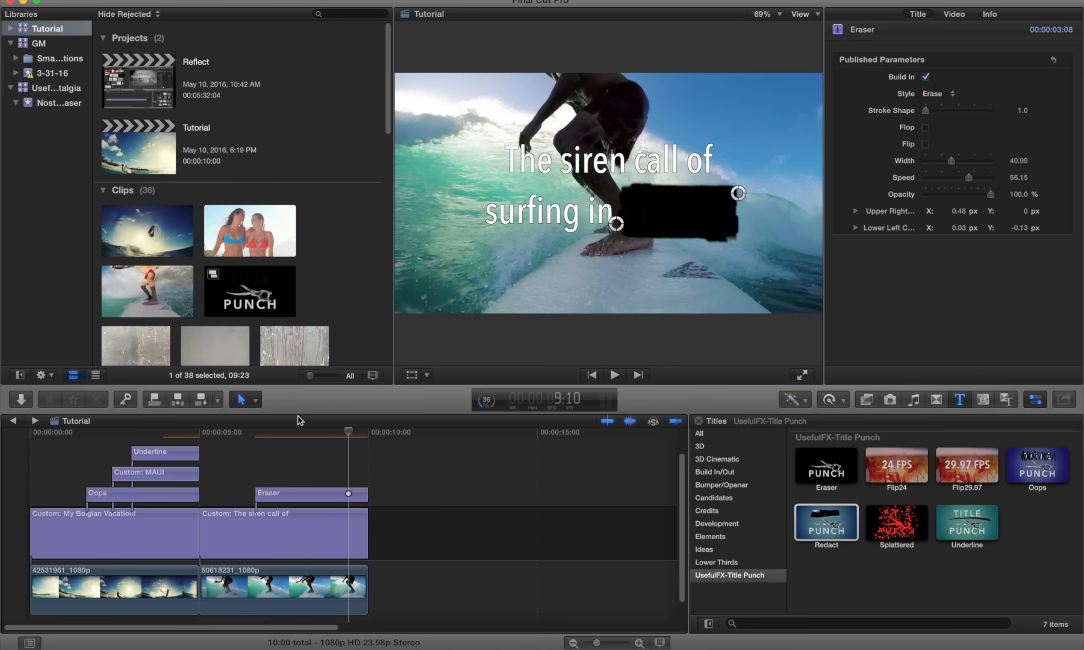
Step: Play back the Eraser title covering Brussels
{"action": "left_click", "coordinate": [290, 495]}
{"action": "key", "text": "space"}
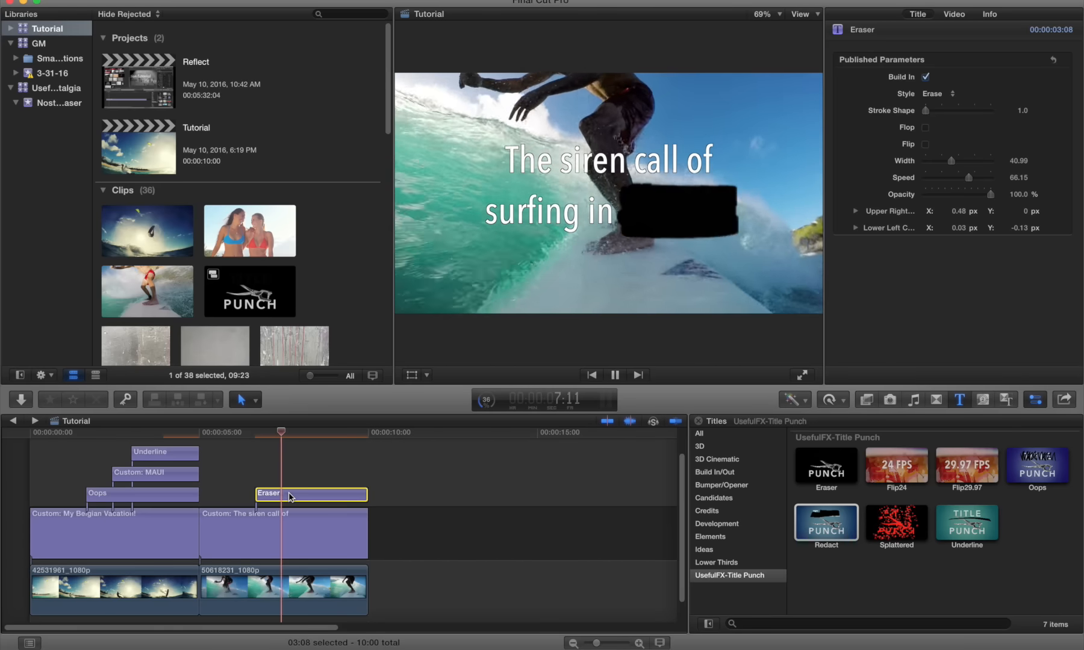
{"action": "key", "text": "space"}
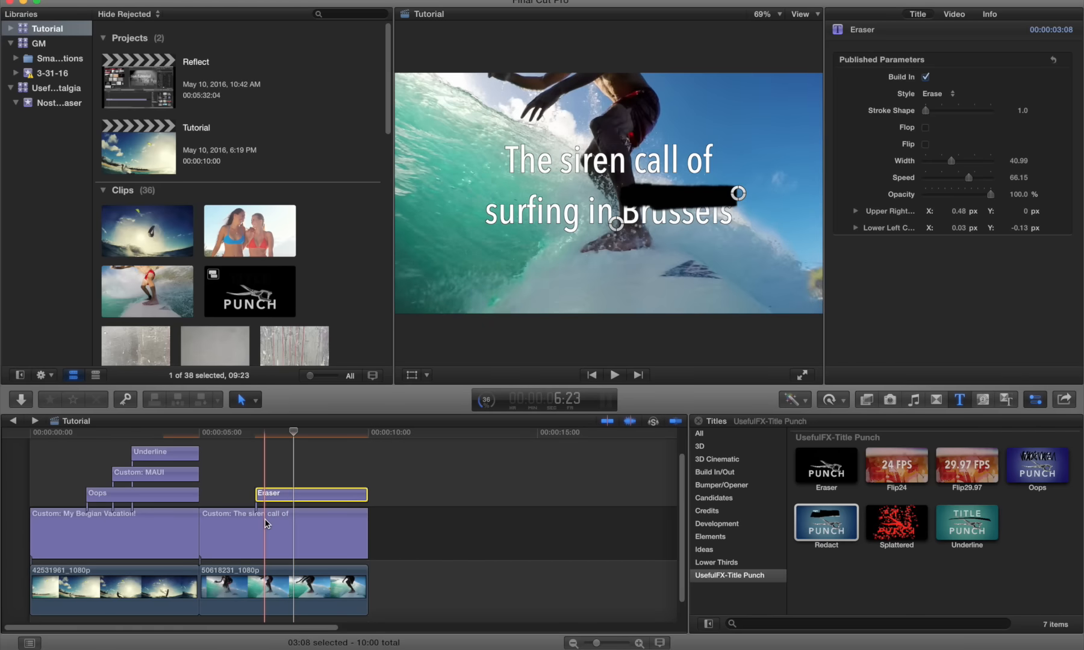
Step: Duplicate the siren call title above the Eraser title, and disable the copy
{"action": "left_click", "coordinate": [265, 518]}
{"action": "left_click_drag", "start_coordinate": [264, 518], "coordinate": [265, 464]}
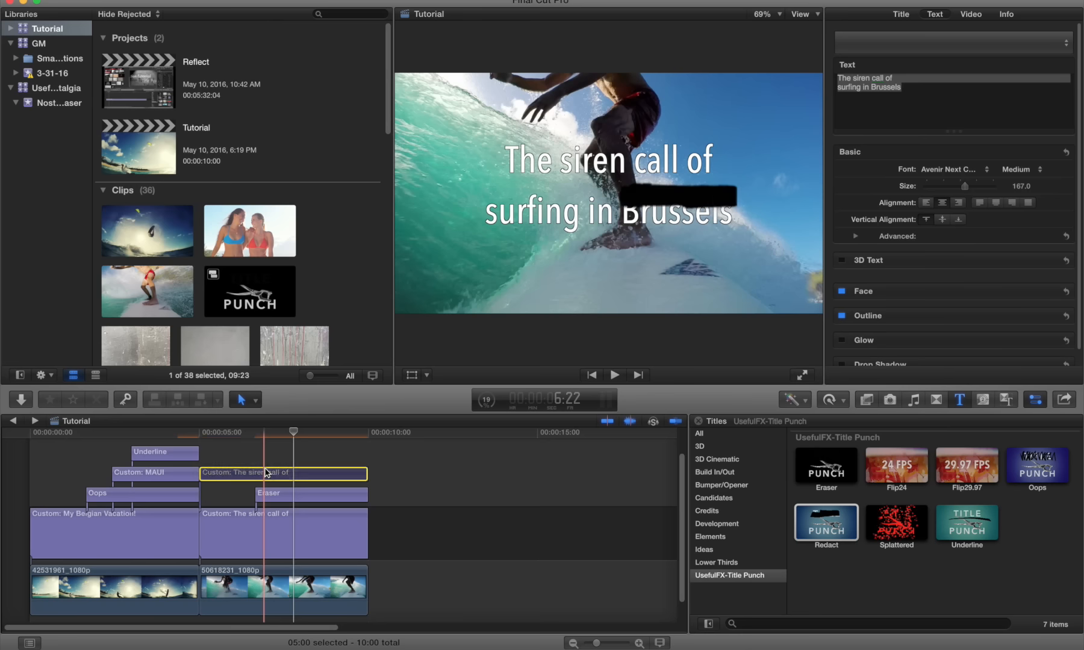
{"action": "left_click", "coordinate": [376, 497]}
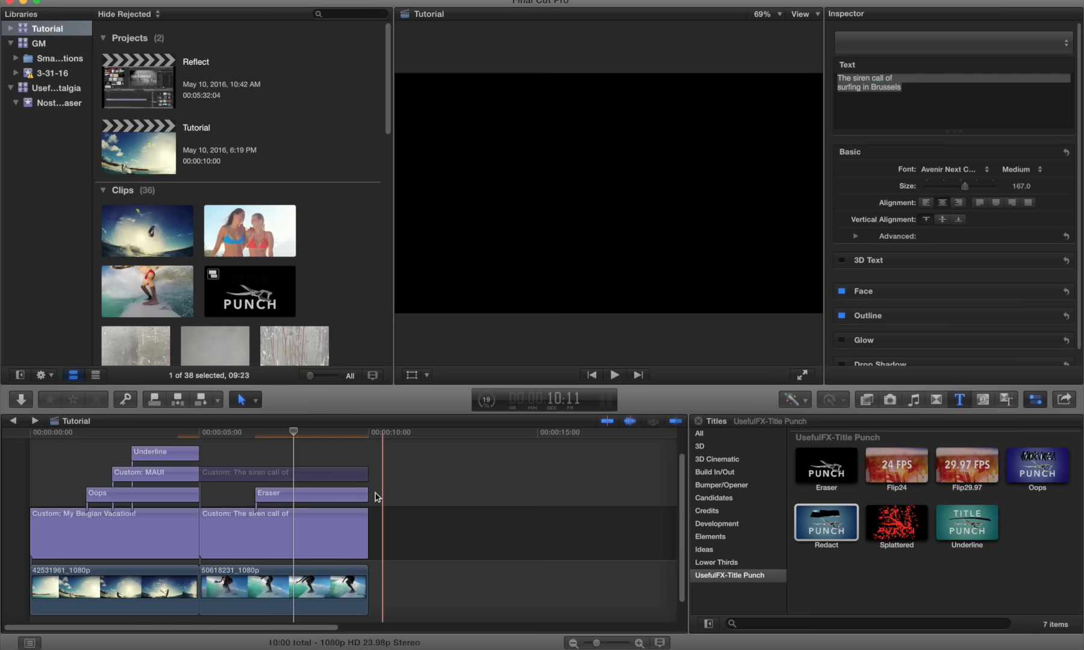
Step: Combine the original siren call title and the Eraser title into a compound clip named ERASE in event 5-7-16
{"action": "left_click", "coordinate": [305, 542]}
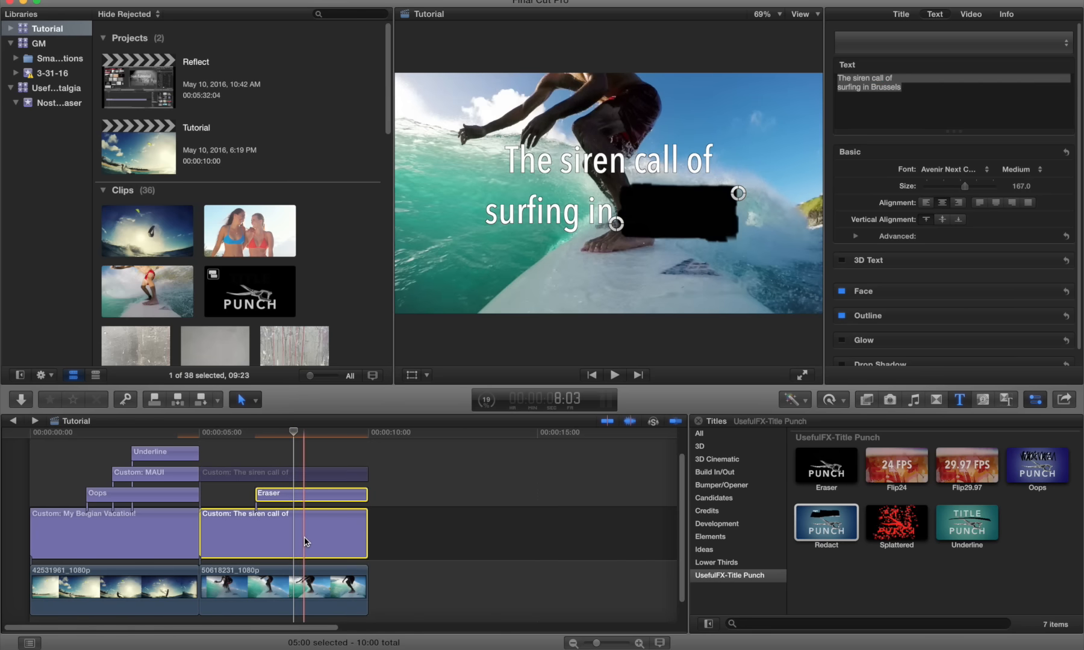
{"action": "right_click", "coordinate": [304, 537]}
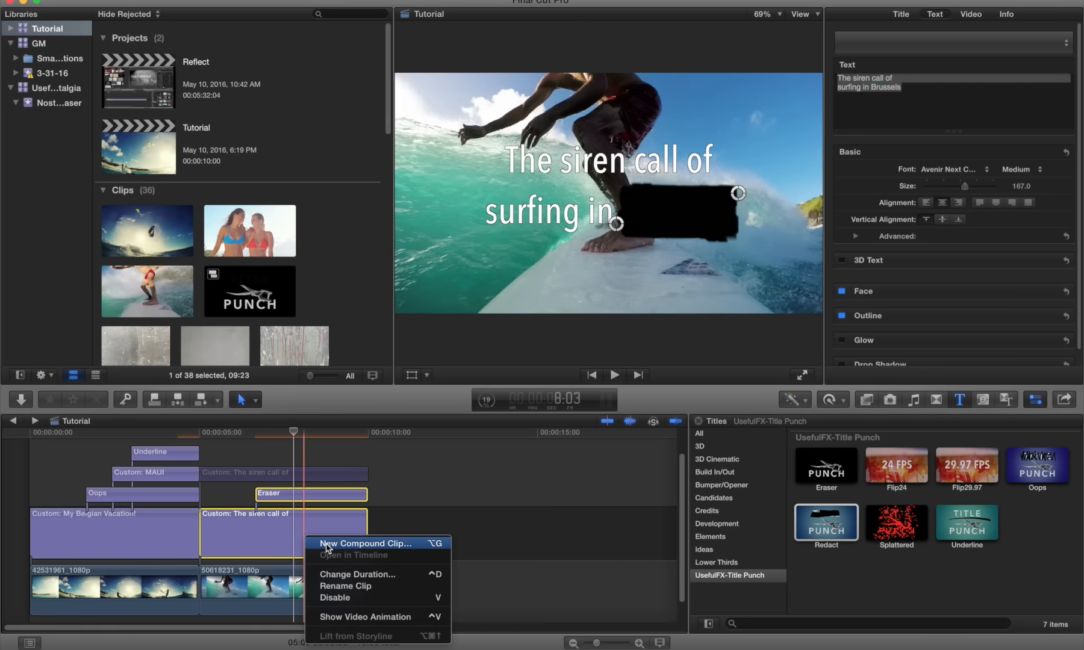
{"action": "left_click", "coordinate": [326, 544]}
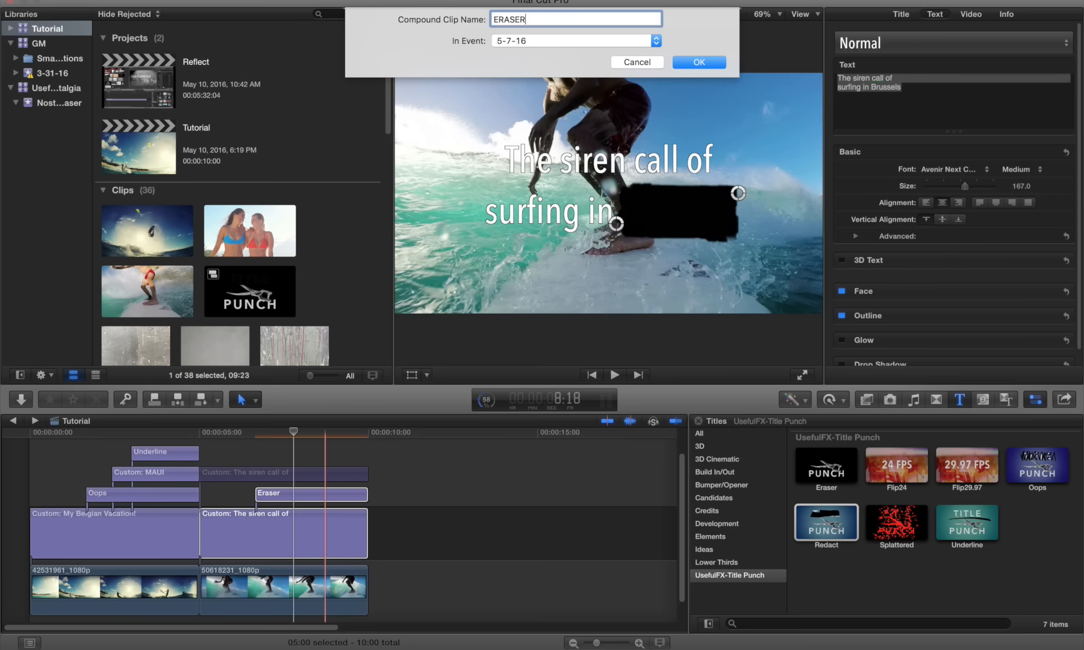
{"action": "key", "text": "Return"}
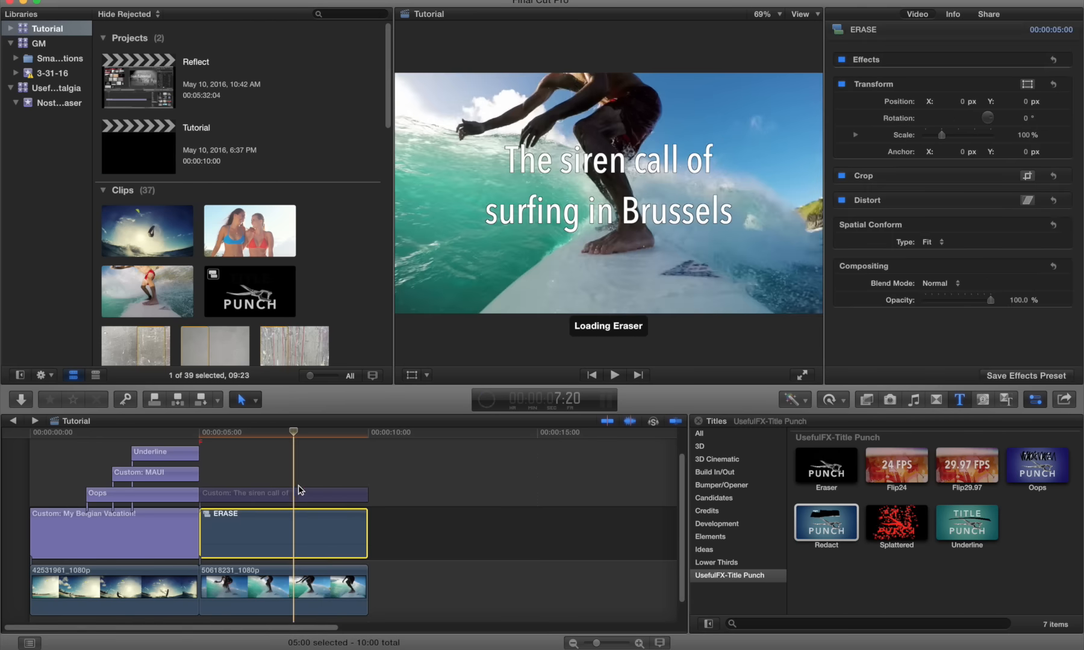
Step: Play back the ERASE compound clip to check how Brussels is wiped away
{"action": "left_click_drag", "start_coordinate": [247, 440], "coordinate": [213, 439]}
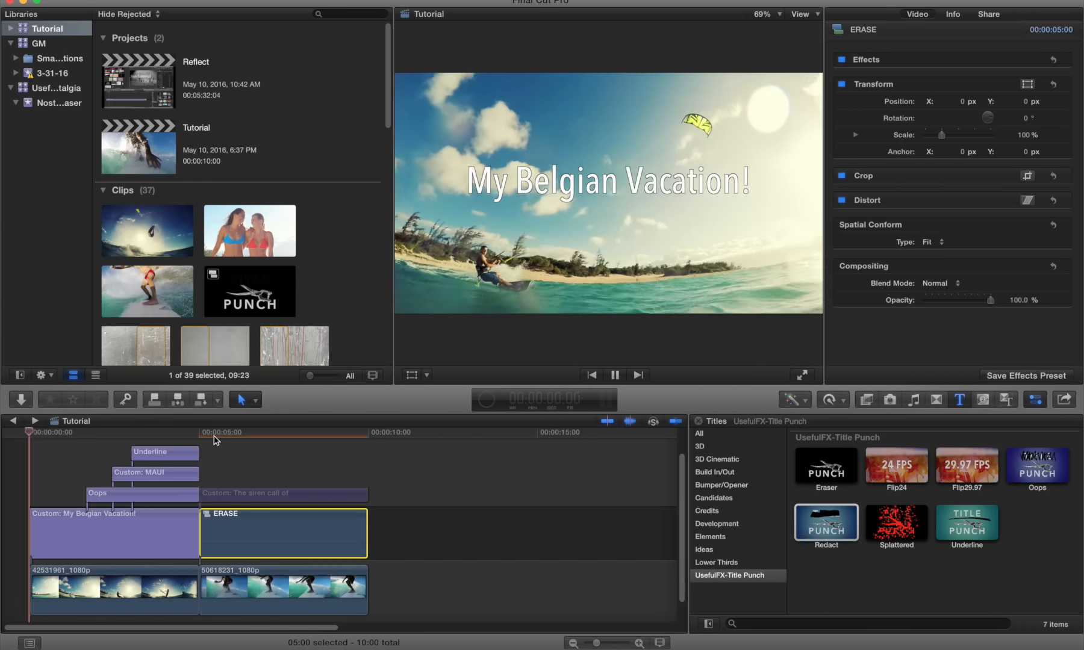
{"action": "key", "text": "Down"}
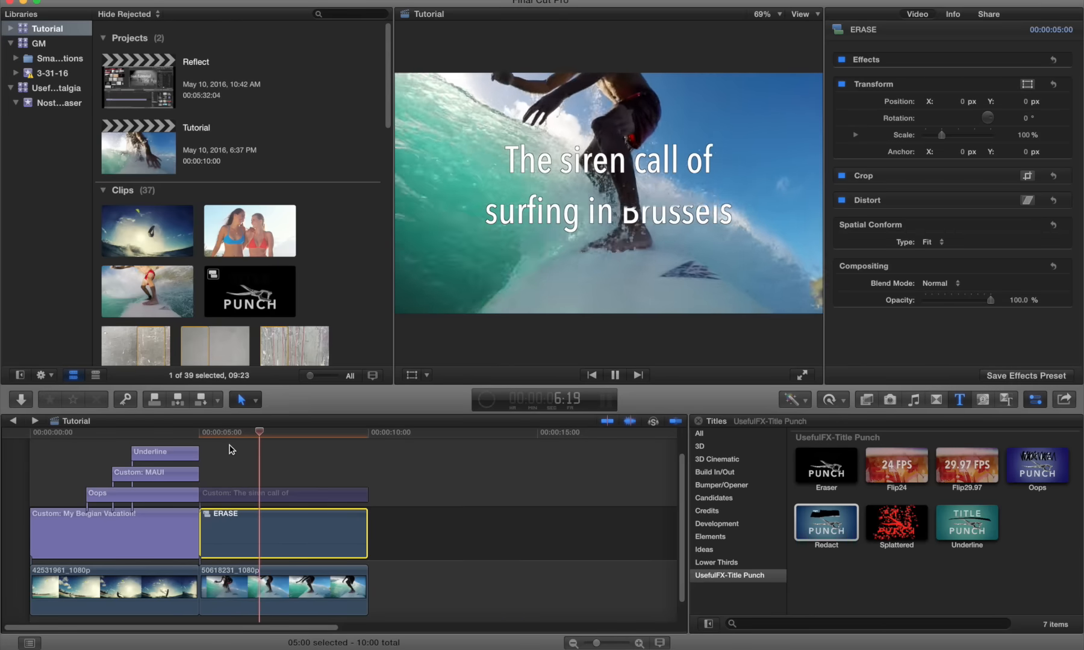
Step: Re-enable the duplicate siren call title and trim its start after the erase, to a duration of 02:06
{"action": "mouse_move", "coordinate": [271, 433]}
{"action": "left_mouse_down"}
{"action": "mouse_move", "coordinate": [286, 439]}
{"action": "mouse_move", "coordinate": [258, 437]}
{"action": "mouse_move", "coordinate": [291, 436]}
{"action": "left_mouse_up"}
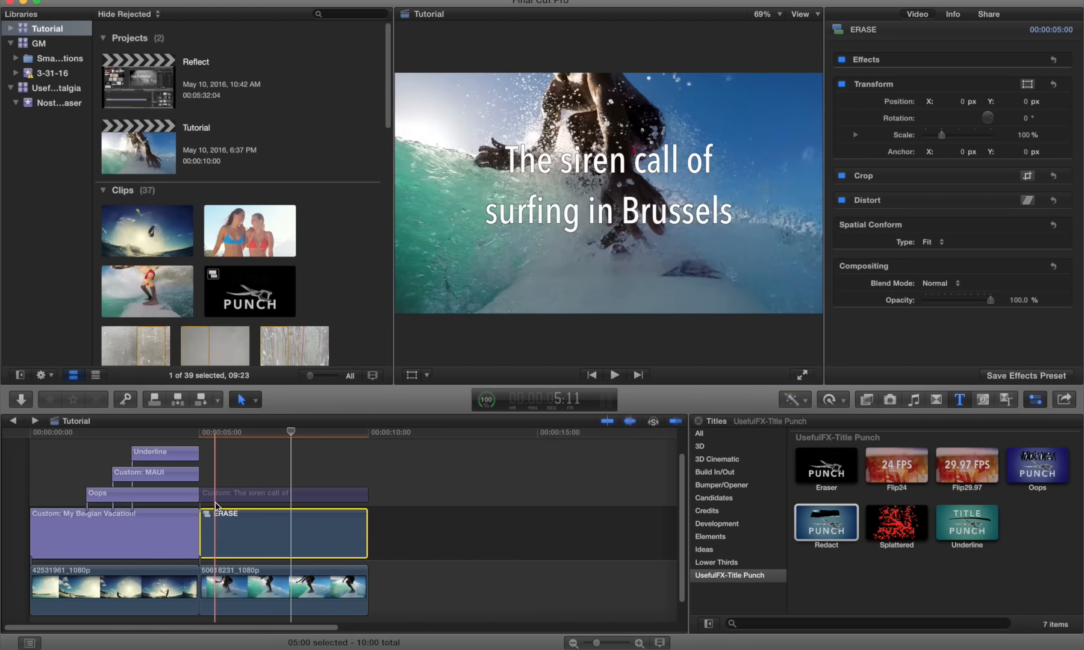
{"action": "left_click", "coordinate": [203, 495]}
{"action": "left_click_drag", "start_coordinate": [204, 498], "coordinate": [293, 499]}
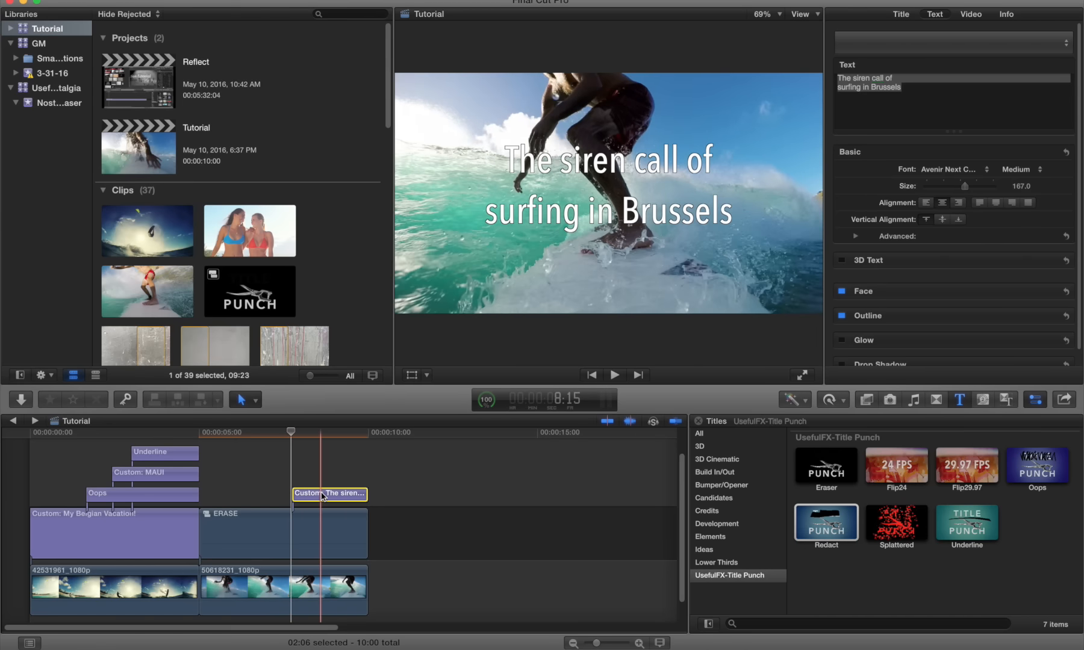
Step: Replace the text of the trimmed siren call title with MAUI, and move it directly after "surfing in"
{"action": "left_click", "coordinate": [322, 433]}
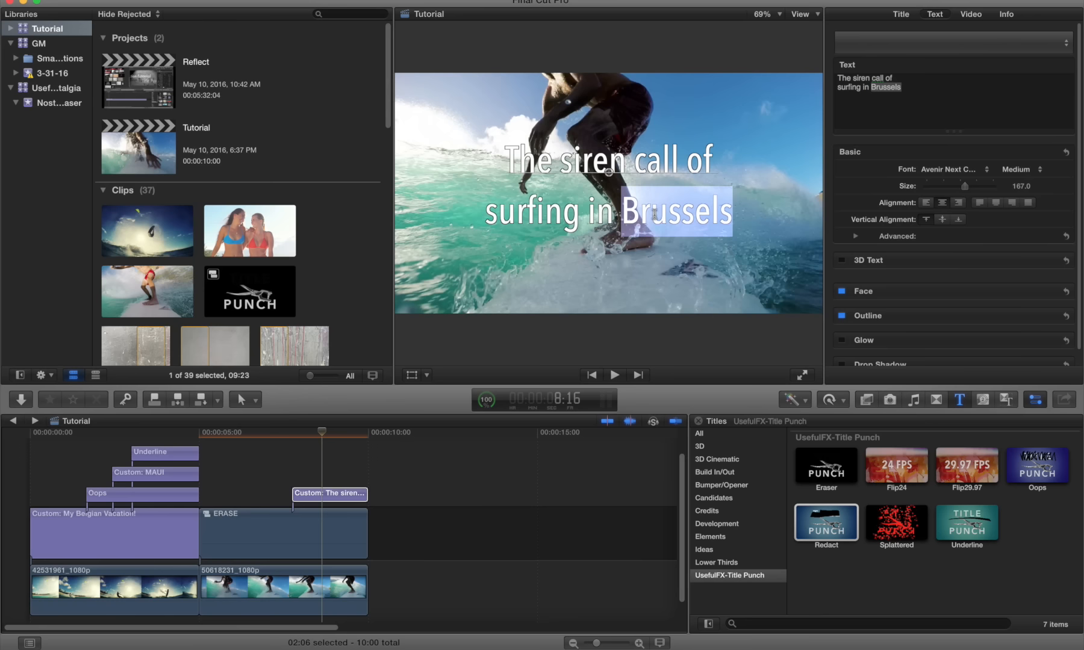
{"action": "triple_click", "coordinate": [655, 215]}
{"action": "key", "text": "super+a"}
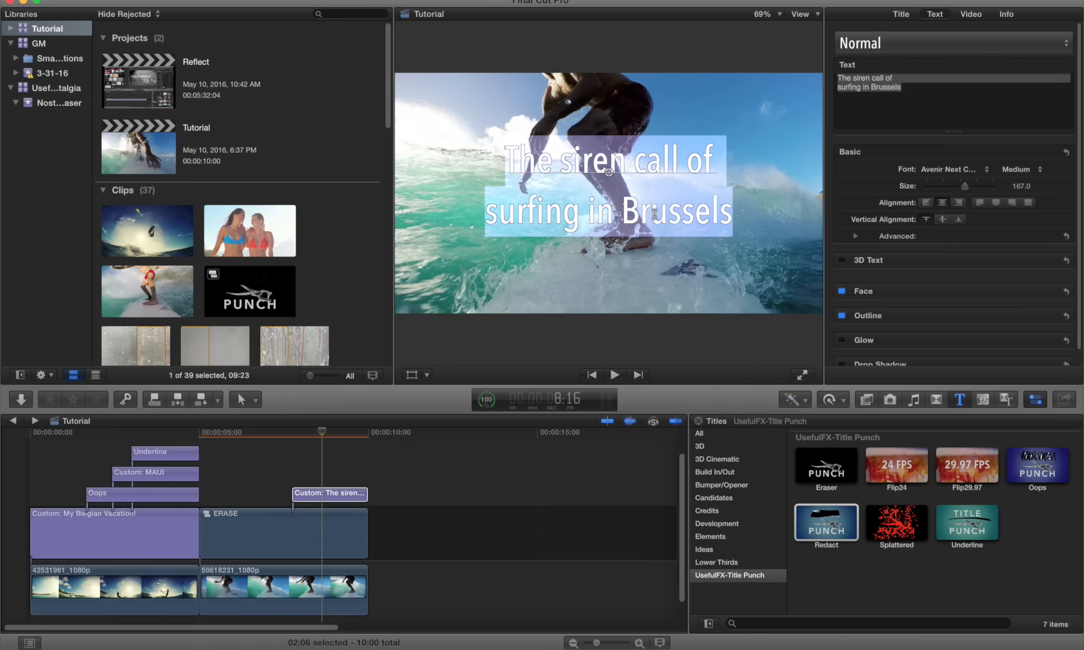
{"action": "type", "text": "MA"}
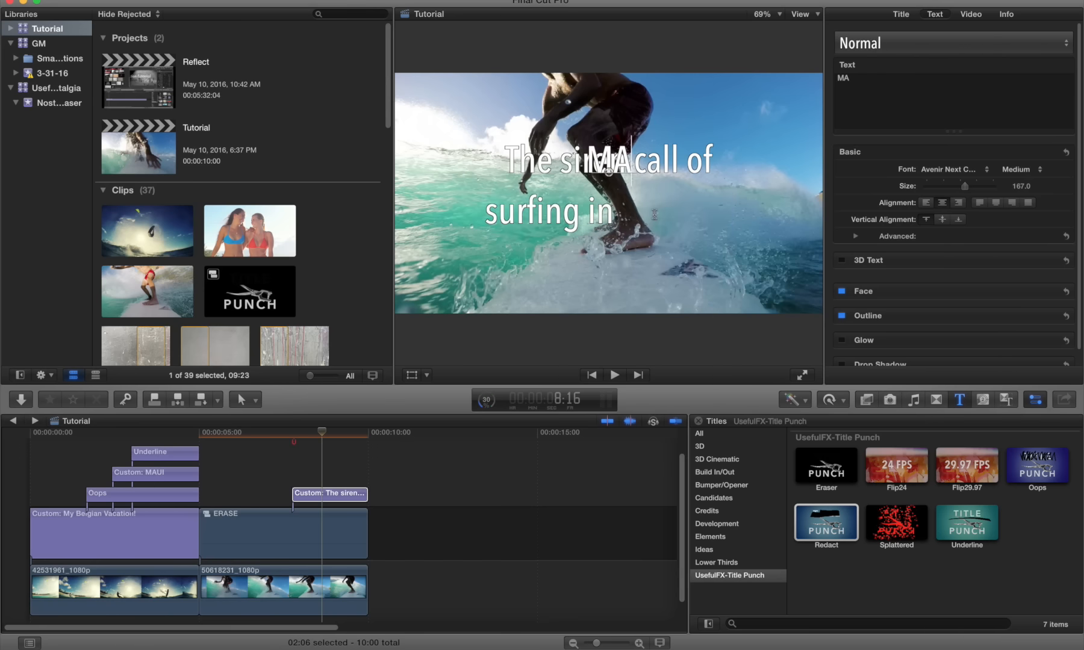
{"action": "type", "text": "UI"}
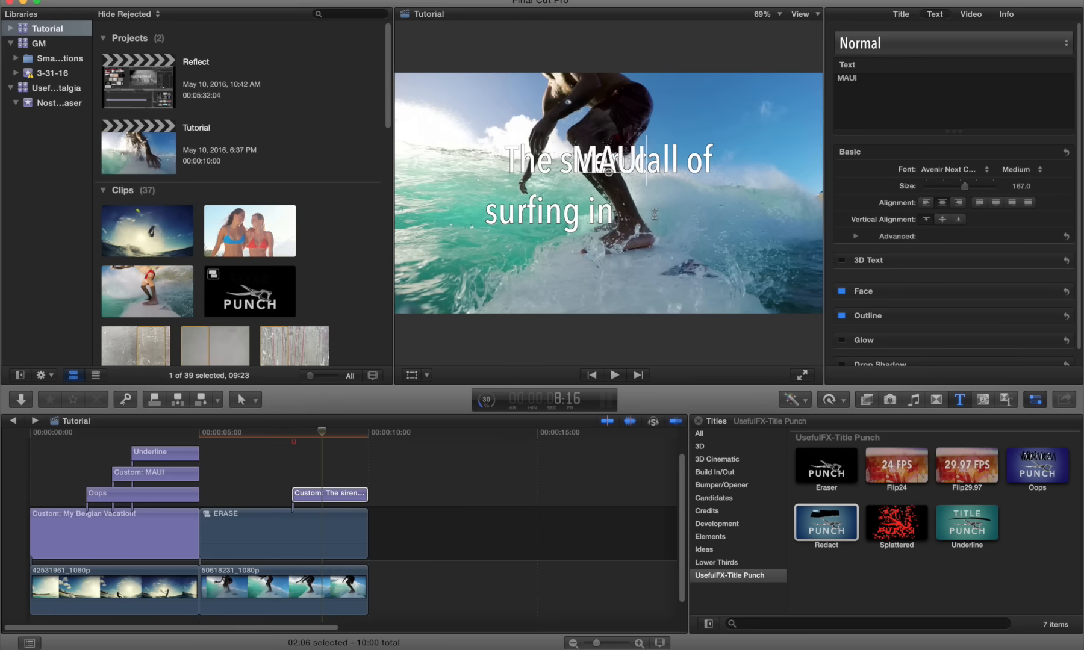
{"action": "left_click_drag", "start_coordinate": [610, 175], "coordinate": [661, 220]}
Step: Play back the second title section to check how MAUI takes the place of Brussels
{"action": "left_click_drag", "start_coordinate": [323, 423], "coordinate": [229, 432]}
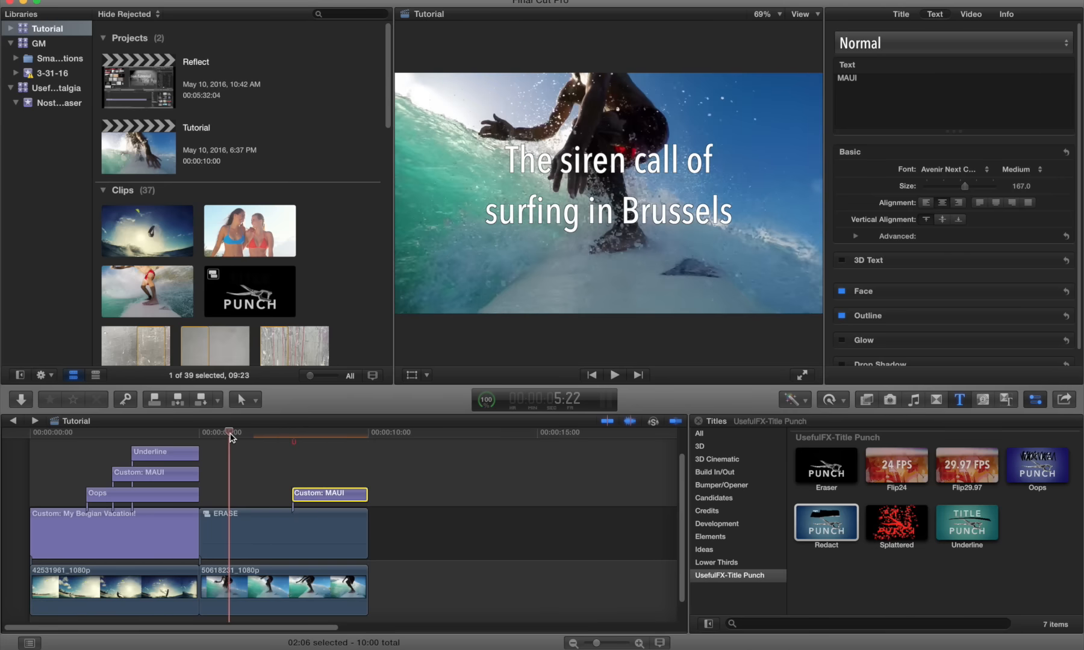
{"action": "key", "text": "space"}
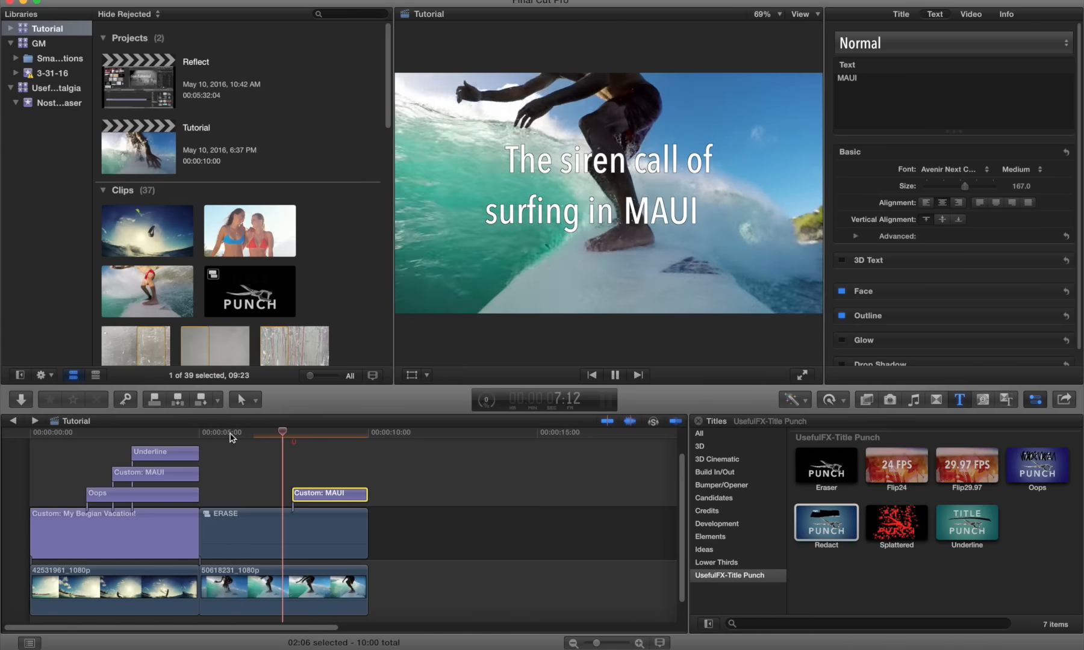
{"action": "key", "text": "space"}
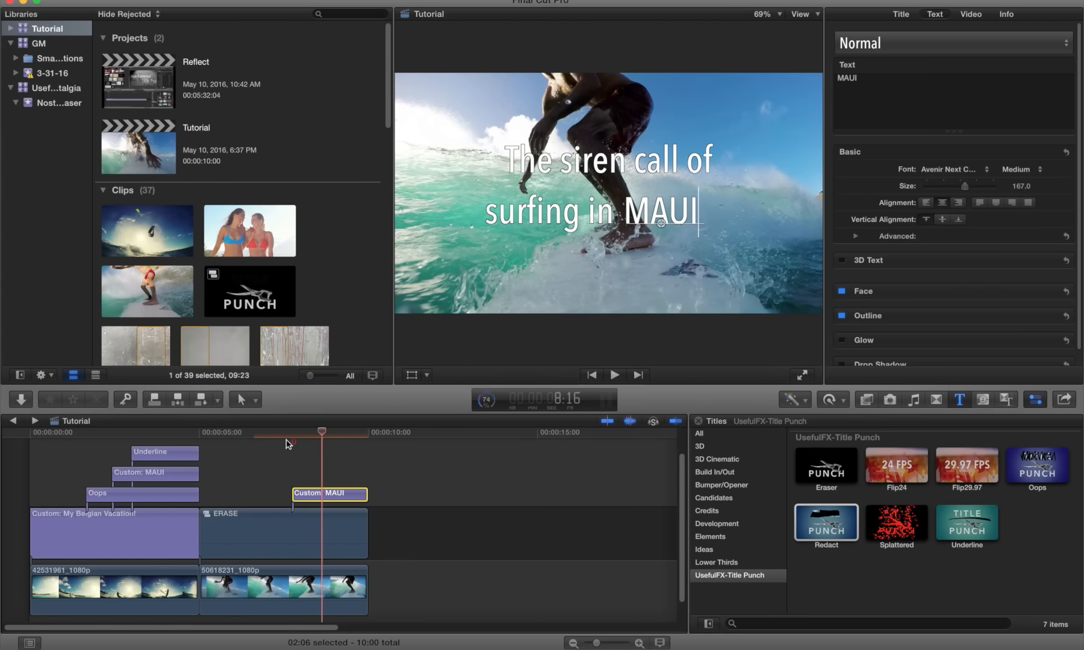
Step: Add an Eraser title above the MAUI title, and trim its end to match at a duration of 02:06
{"action": "mouse_move", "coordinate": [287, 437]}
{"action": "left_mouse_down"}
{"action": "mouse_move", "coordinate": [305, 438]}
{"action": "mouse_move", "coordinate": [268, 439]}
{"action": "mouse_move", "coordinate": [300, 441]}
{"action": "left_mouse_up"}
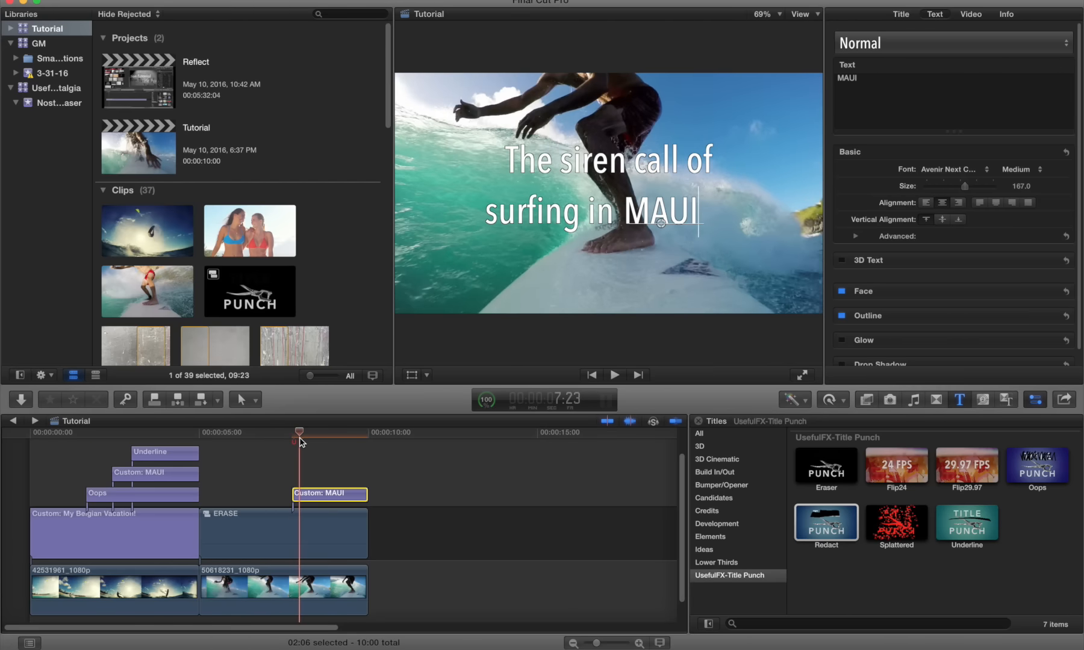
{"action": "left_click_drag", "start_coordinate": [811, 462], "coordinate": [286, 459]}
{"action": "left_click_drag", "start_coordinate": [402, 473], "coordinate": [361, 475]}
{"action": "left_click", "coordinate": [332, 477]}
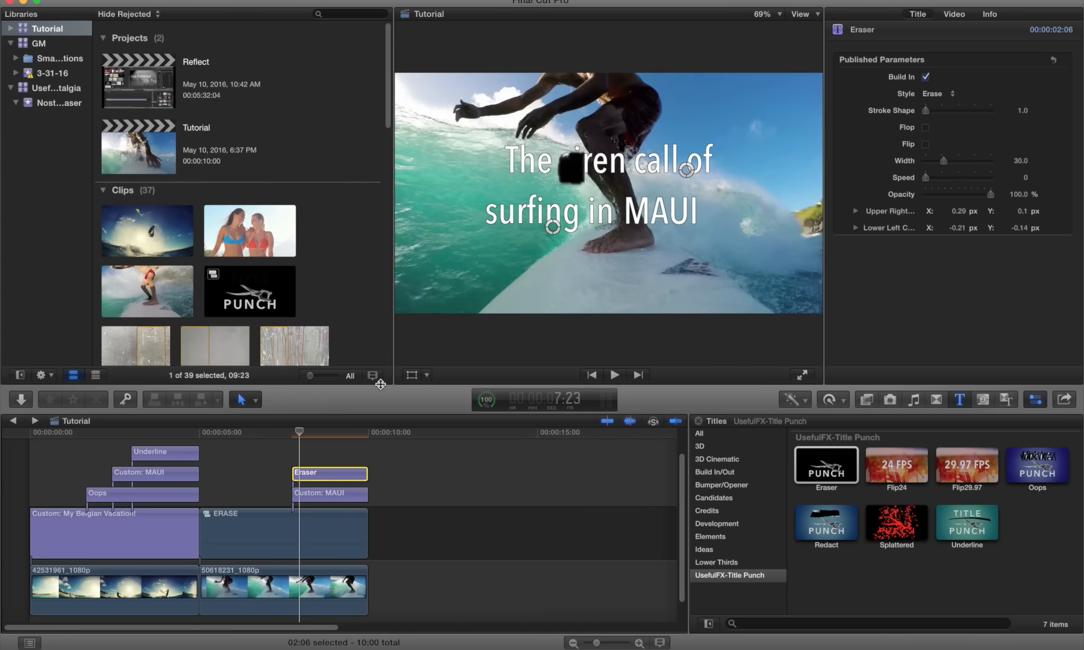
Step: Fit the Eraser's corners around MAUI, upper right about 0.33, 0 and lower left about 0.04, -0.15, with speed 52.39
{"action": "left_click", "coordinate": [346, 438]}
{"action": "left_click_drag", "start_coordinate": [552, 228], "coordinate": [620, 243]}
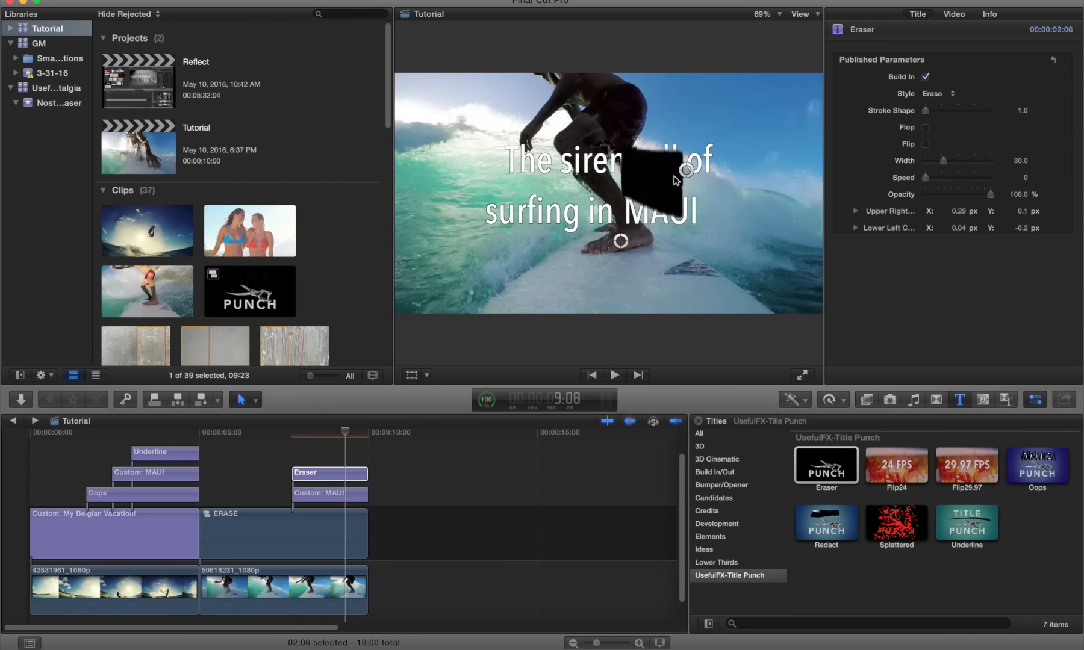
{"action": "left_click_drag", "start_coordinate": [689, 174], "coordinate": [699, 189]}
{"action": "left_click", "coordinate": [346, 429]}
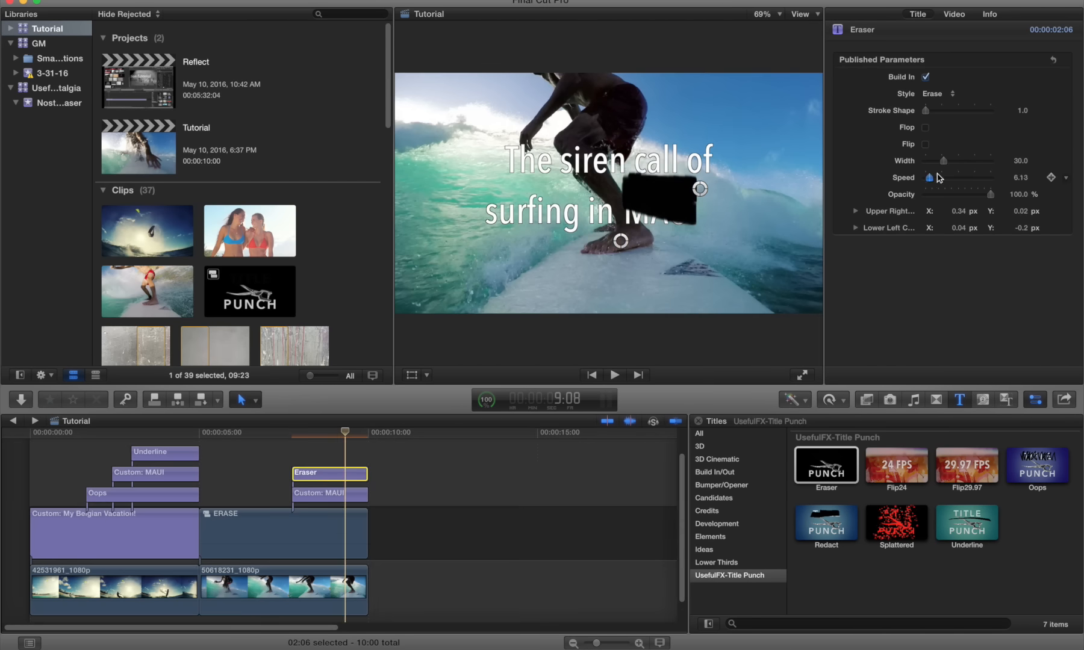
{"action": "left_click_drag", "start_coordinate": [937, 177], "coordinate": [962, 178]}
{"action": "left_click_drag", "start_coordinate": [620, 241], "coordinate": [621, 230]}
{"action": "left_click_drag", "start_coordinate": [699, 188], "coordinate": [696, 193]}
Step: Set the new Eraser title's style to Rub on, and play back how MAUI is revealed
{"action": "left_click", "coordinate": [932, 95]}
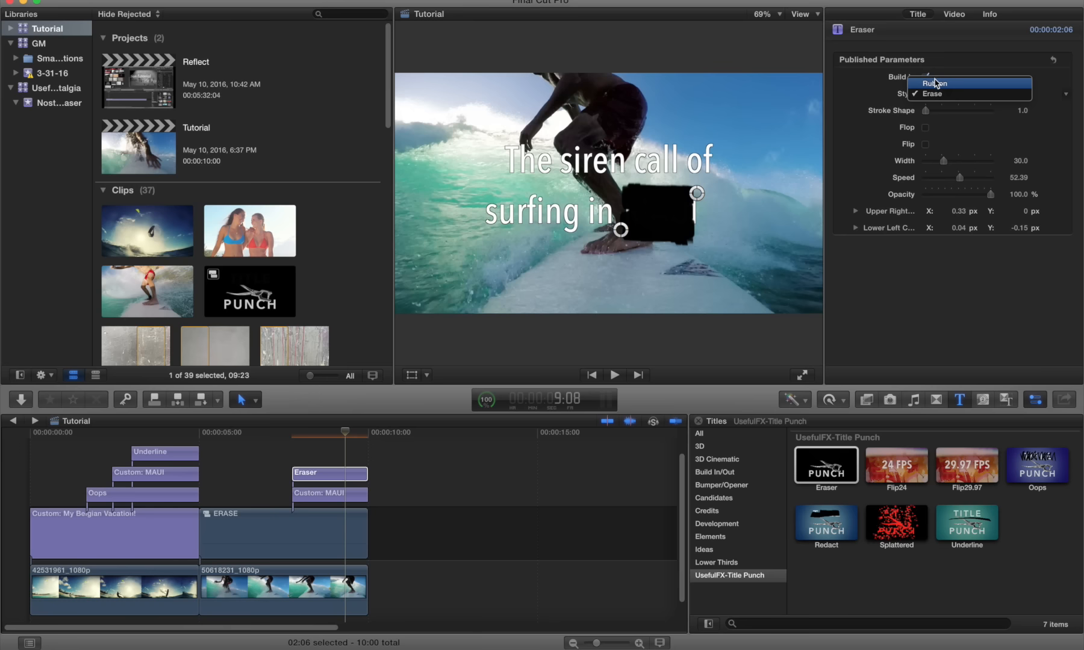
{"action": "left_click", "coordinate": [935, 83]}
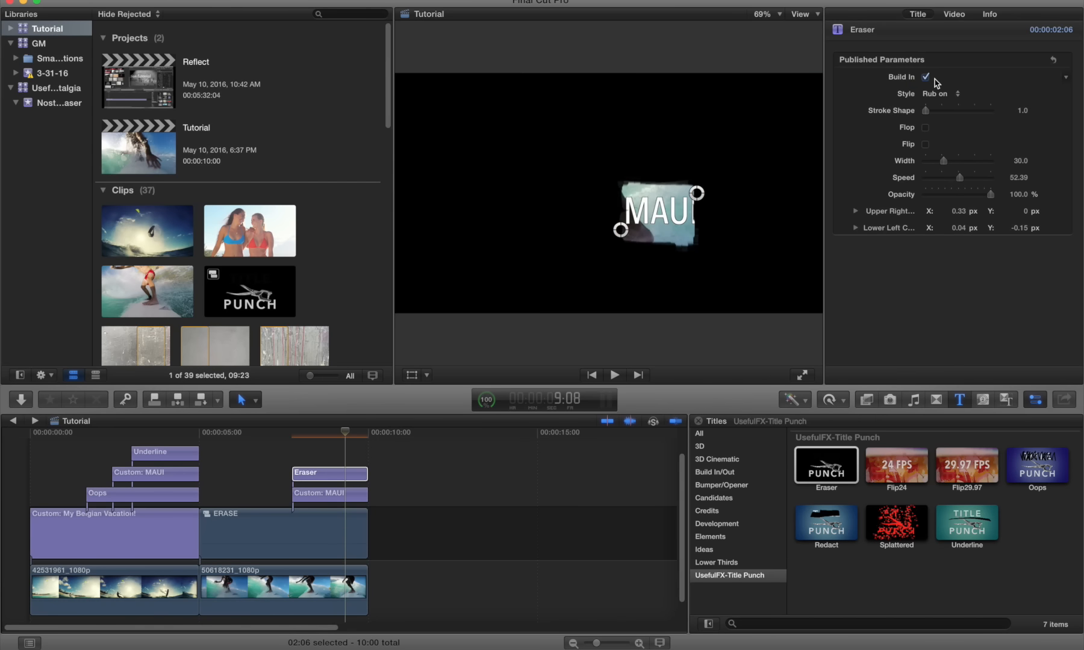
{"action": "left_click", "coordinate": [437, 420]}
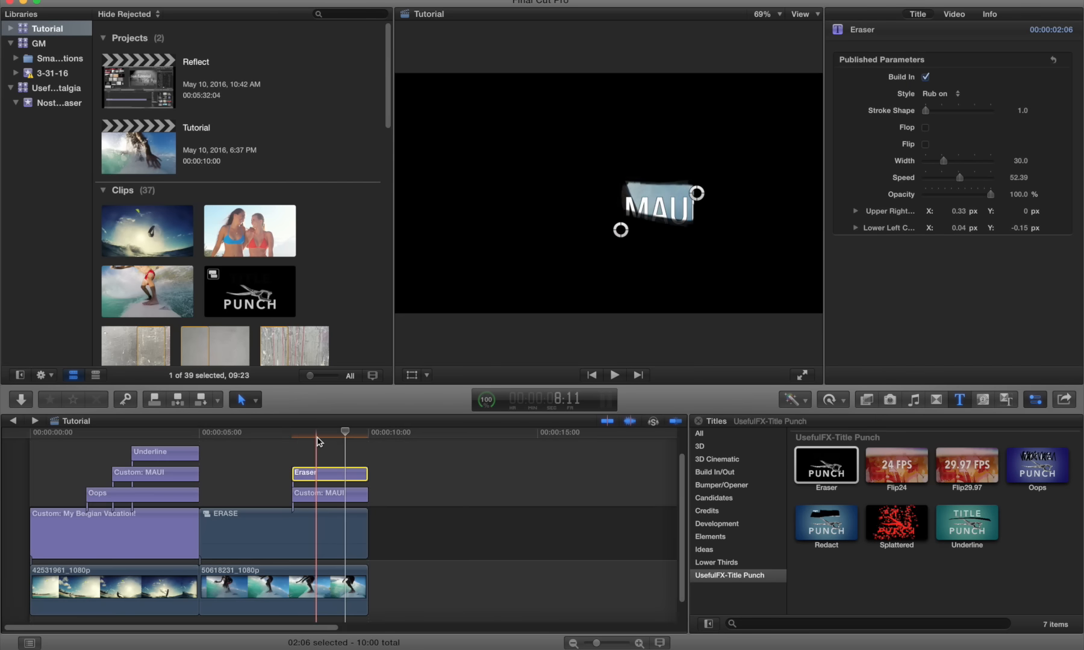
{"action": "left_click_drag", "start_coordinate": [316, 435], "coordinate": [300, 437]}
{"action": "key", "text": "space"}
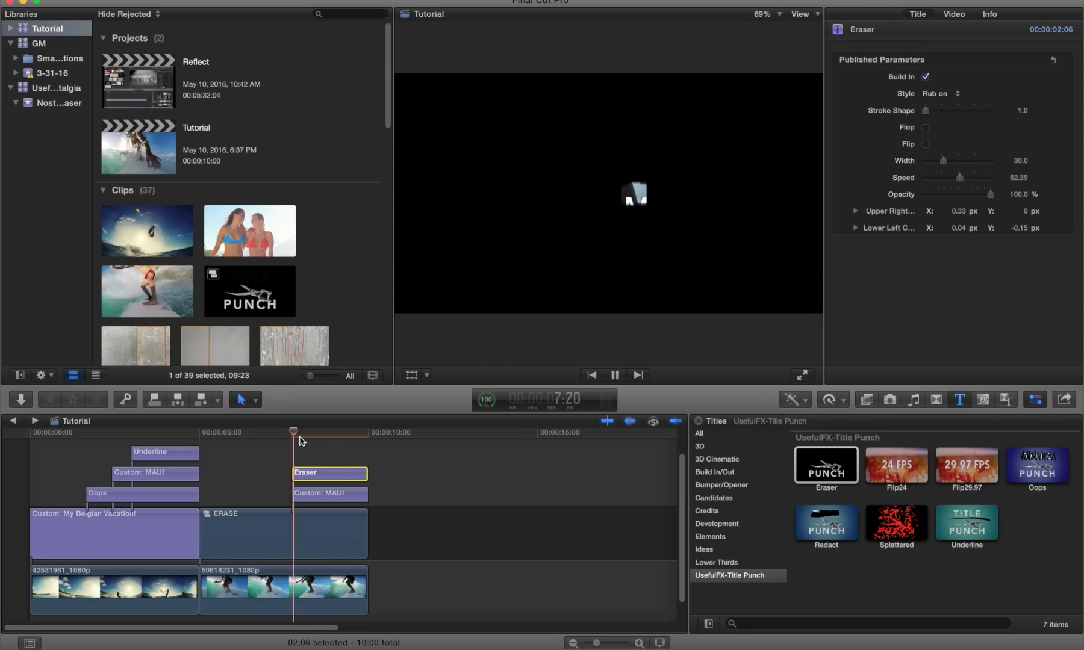
{"action": "left_click", "coordinate": [291, 436]}
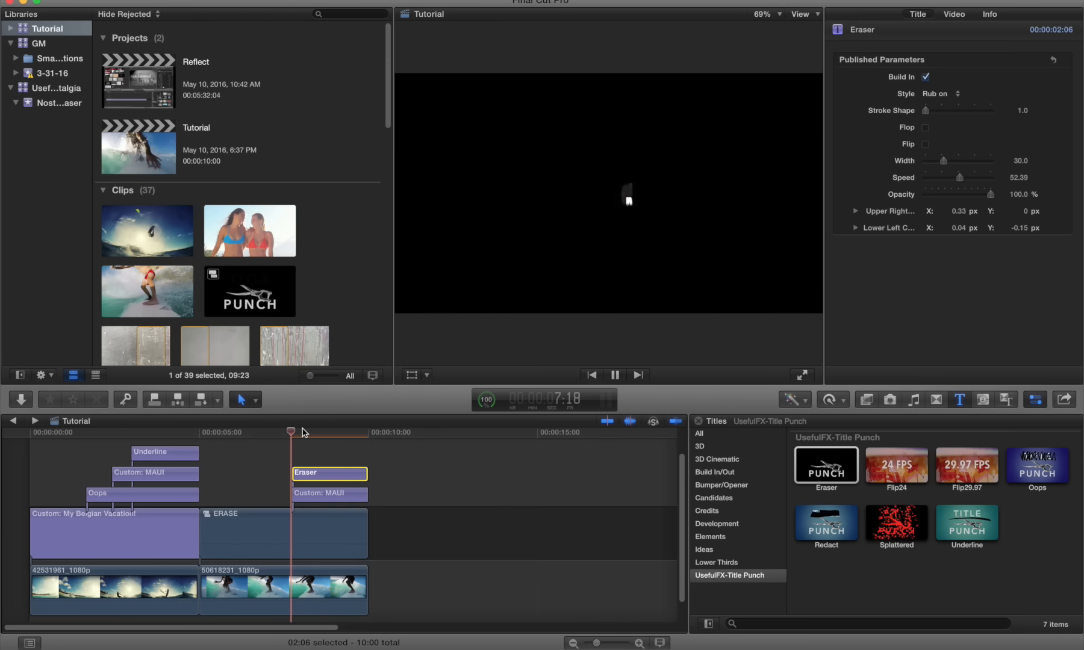
{"action": "key", "text": "space"}
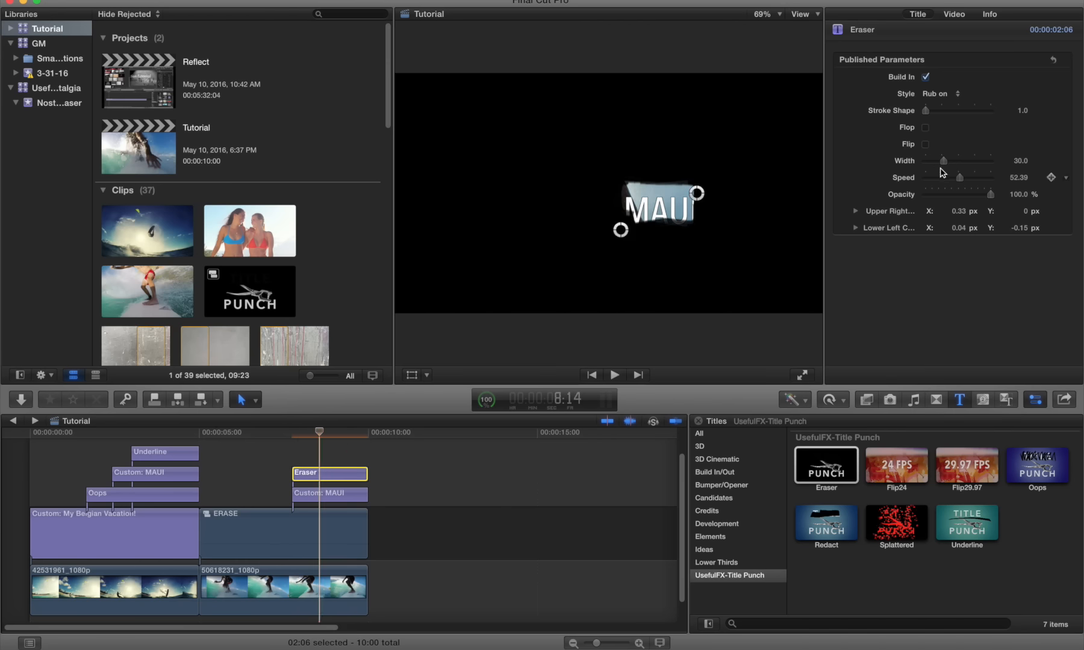
Step: Raise the Eraser title's speed to 74.4, and play back the faster rub-on of MAUI
{"action": "left_click_drag", "start_coordinate": [960, 179], "coordinate": [975, 180]}
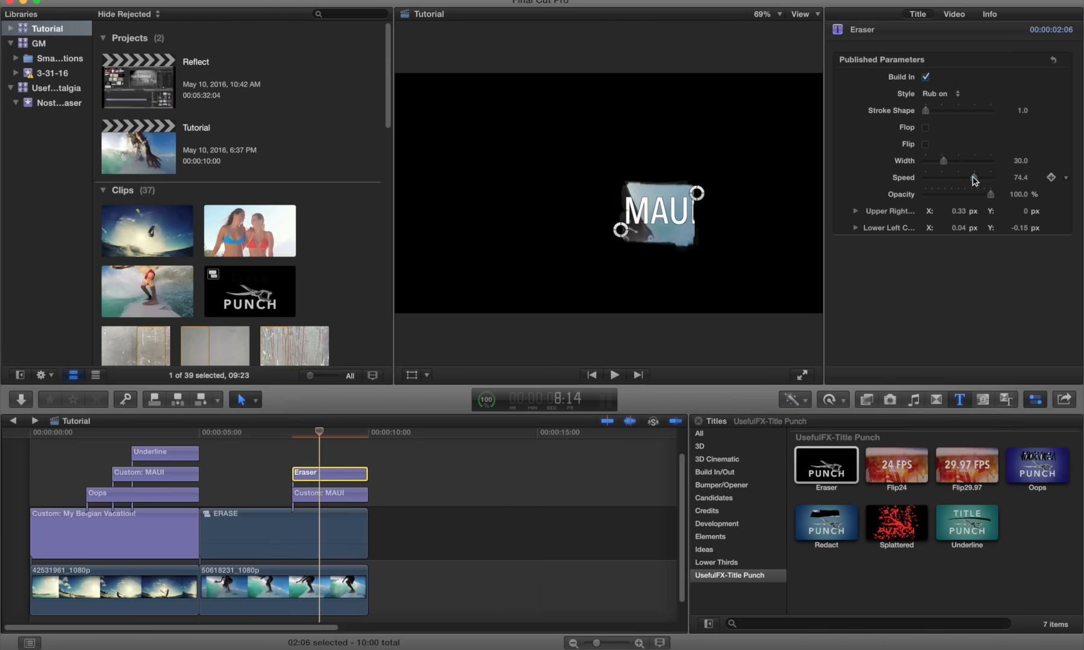
{"action": "key", "text": "slash"}
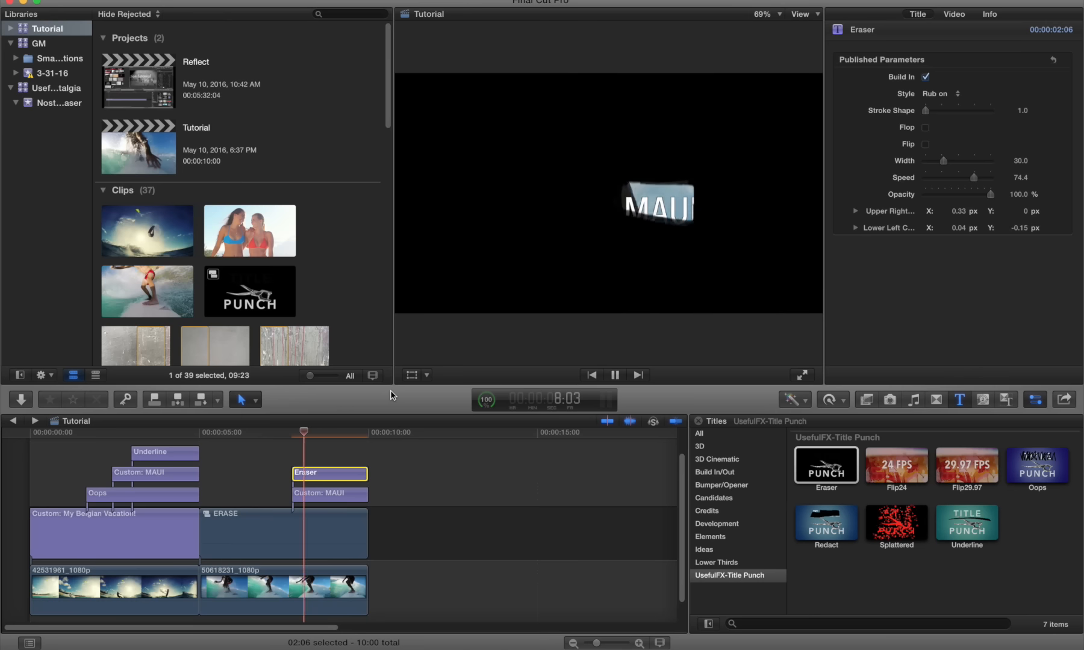
{"action": "left_click", "coordinate": [321, 432]}
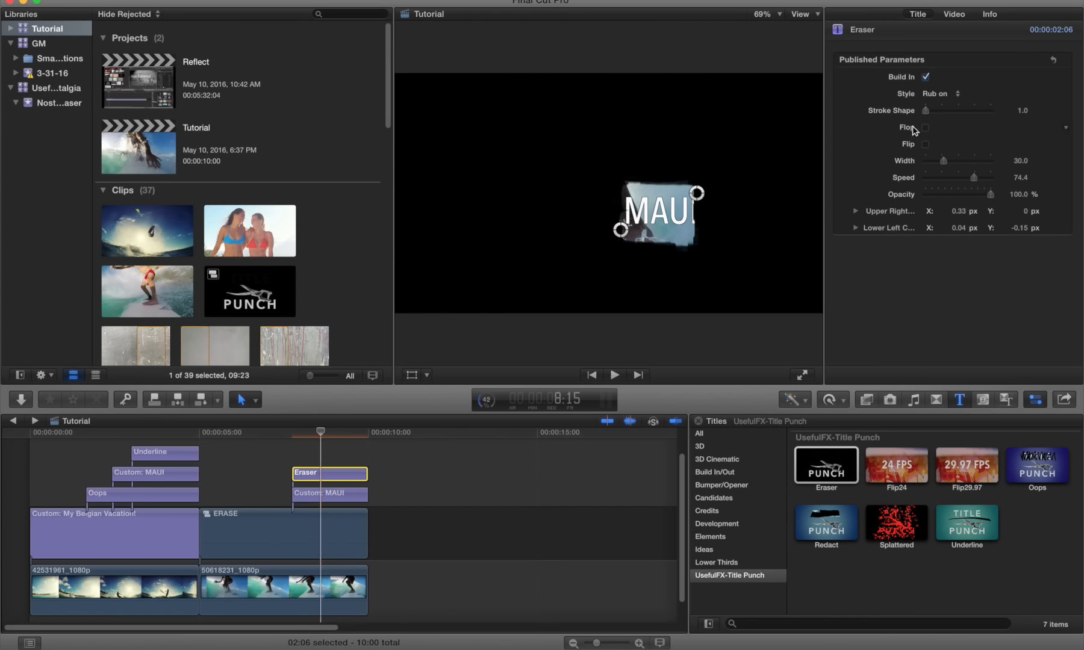
Step: Switch the Eraser title's style to Erase for comparison, and return it to Rub on
{"action": "left_click", "coordinate": [934, 95]}
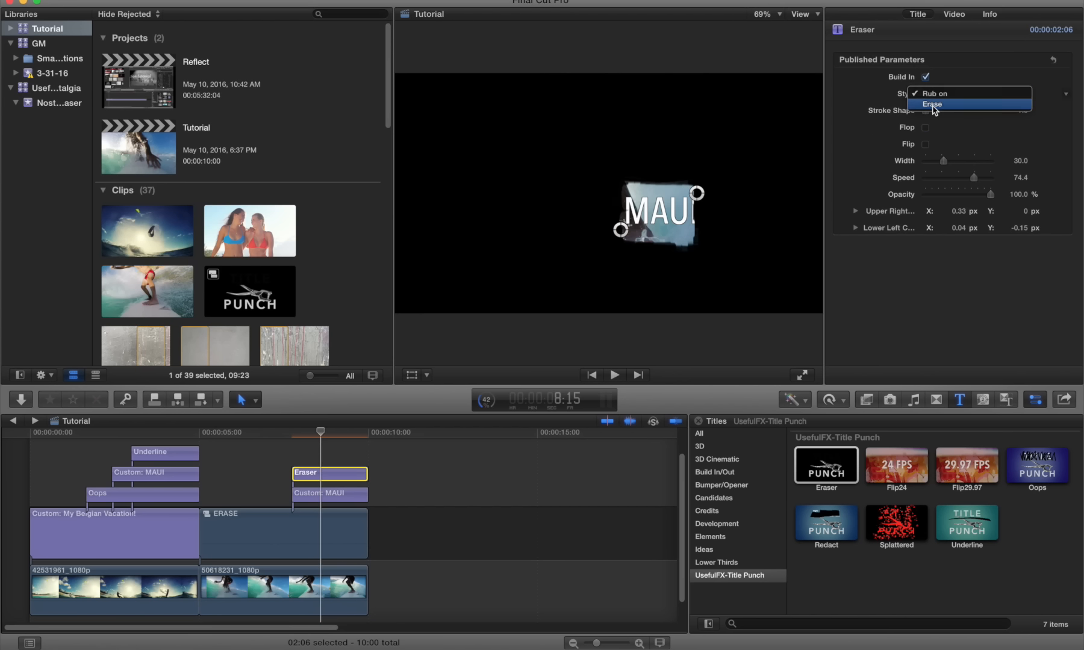
{"action": "left_click", "coordinate": [932, 105]}
{"action": "left_click", "coordinate": [934, 96]}
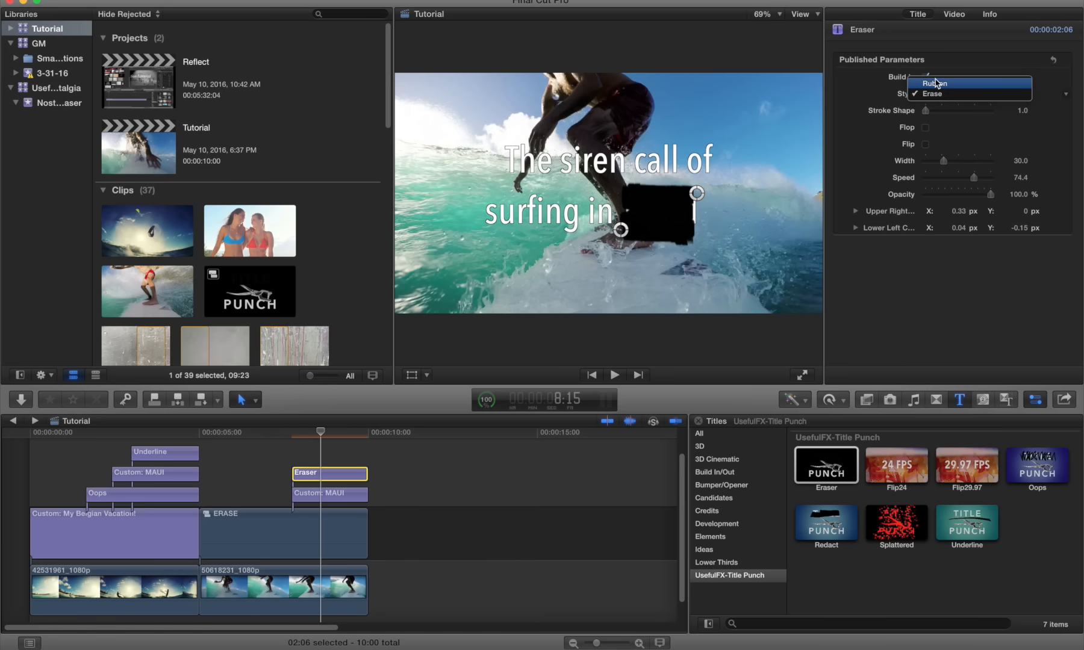
{"action": "left_click", "coordinate": [935, 83]}
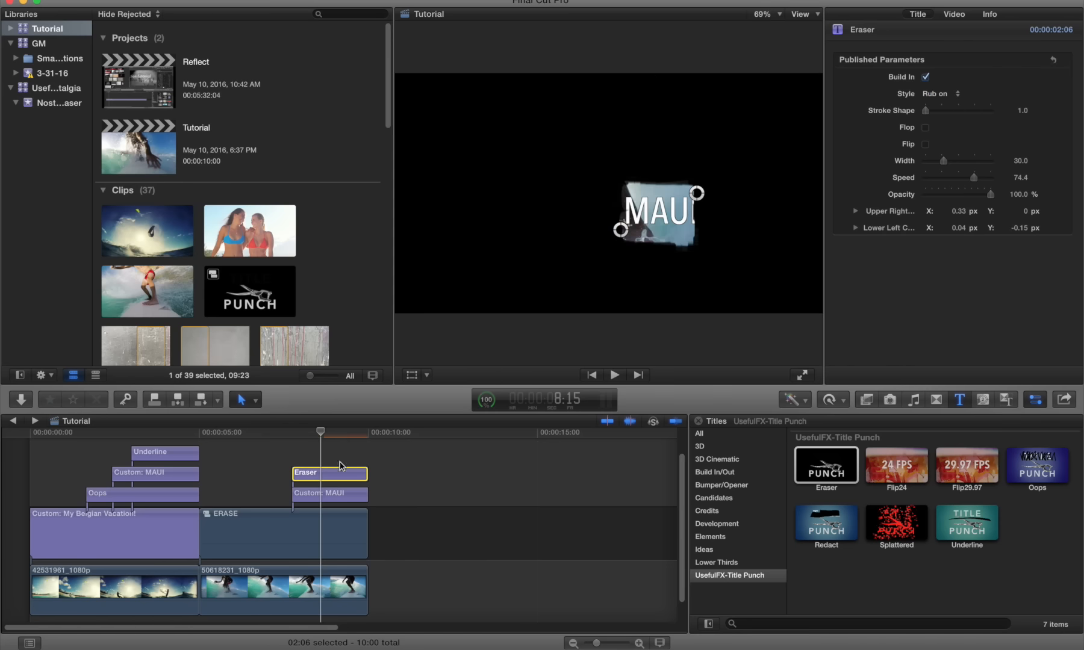
Step: Combine the MAUI title and its Eraser title into a compound clip named RUB-O in event 5-7-16
{"action": "left_click", "coordinate": [268, 469]}
{"action": "left_click_drag", "start_coordinate": [318, 500], "coordinate": [317, 500]}
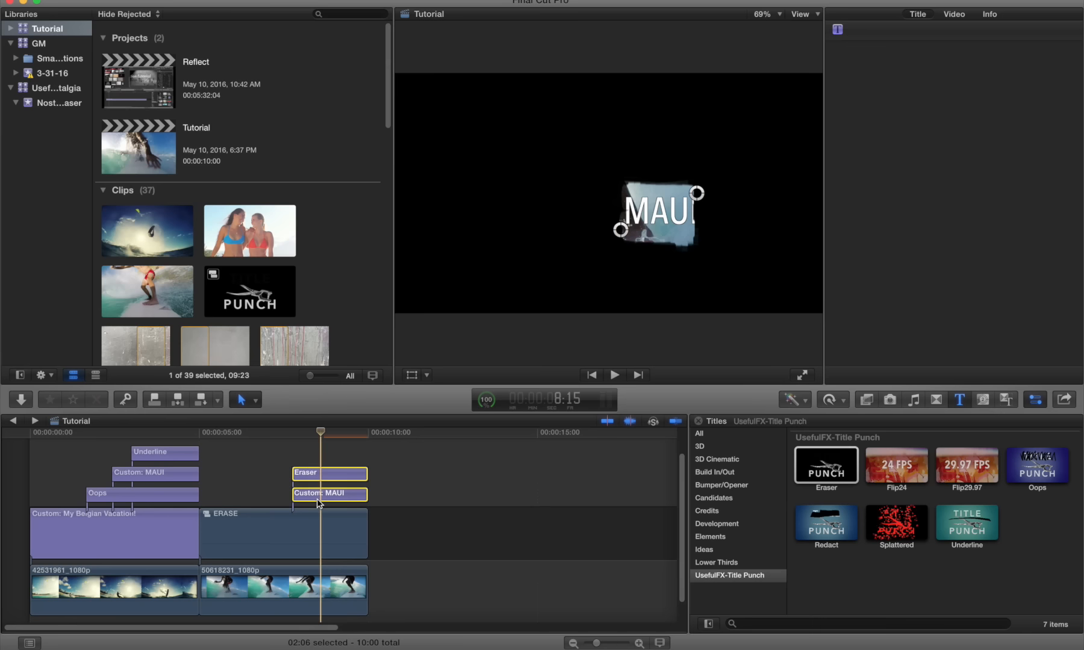
{"action": "right_click", "coordinate": [310, 475]}
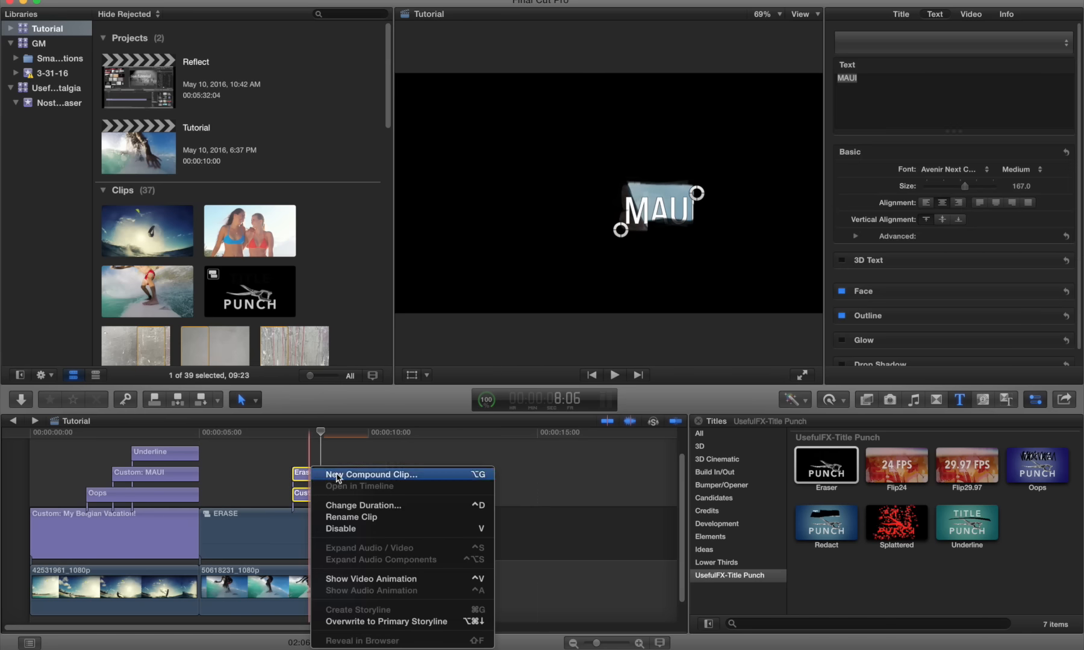
{"action": "left_click", "coordinate": [337, 476]}
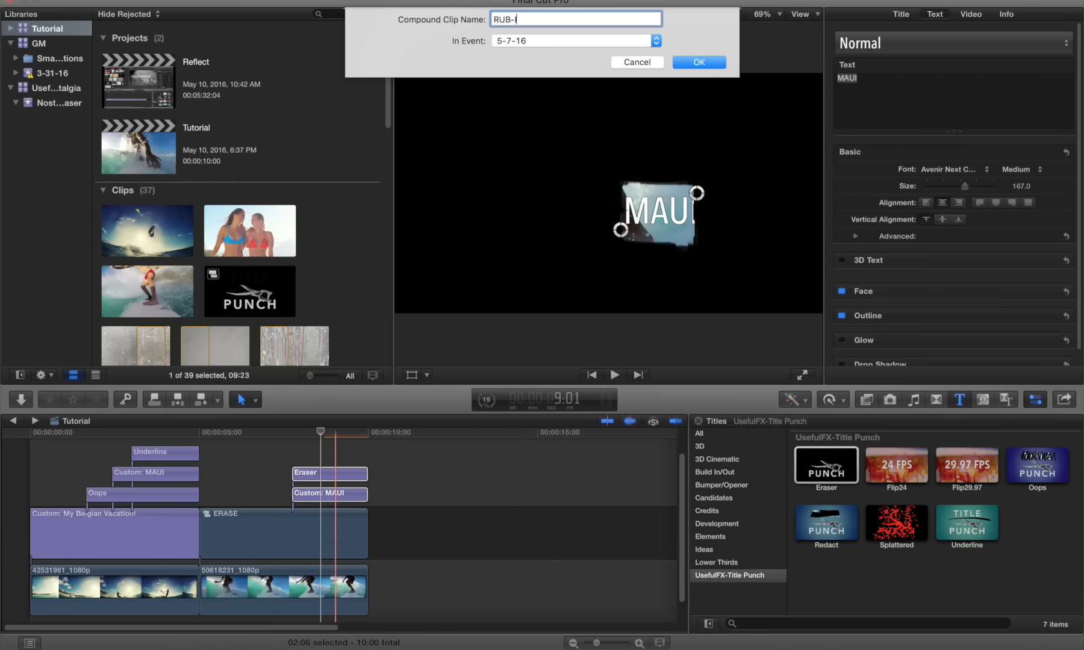
{"action": "type", "text": "RUB-O"}
{"action": "key", "text": "Return"}
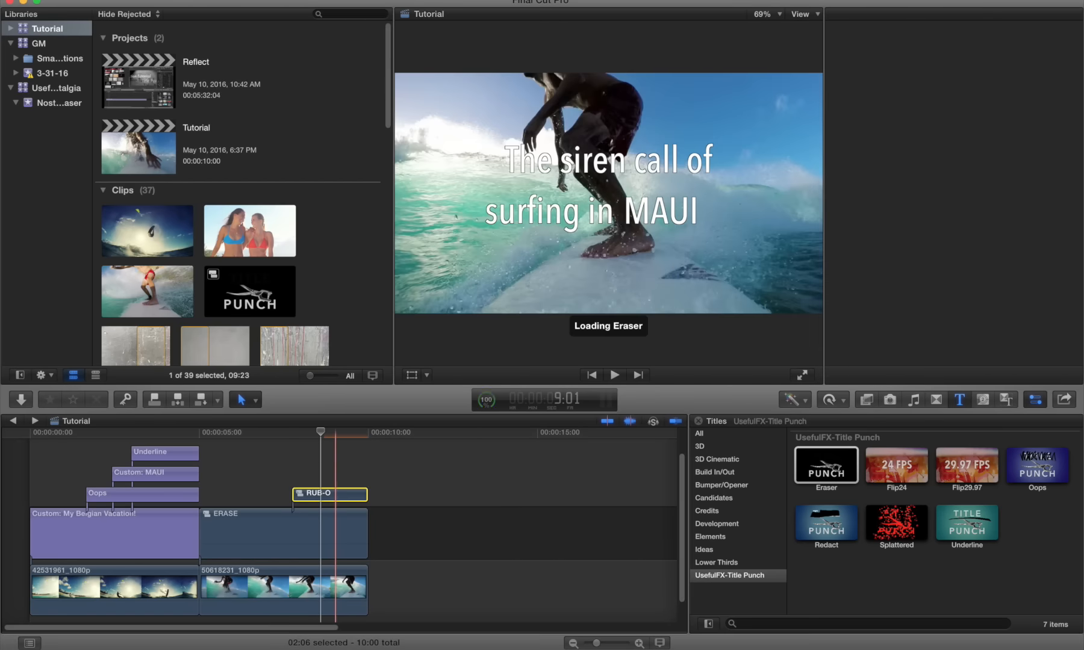
Step: Play back the ERASE compound clip together with RUB-O to check the word replacement
{"action": "left_click", "coordinate": [266, 438]}
{"action": "left_click", "coordinate": [252, 528]}
{"action": "key", "text": "/"}
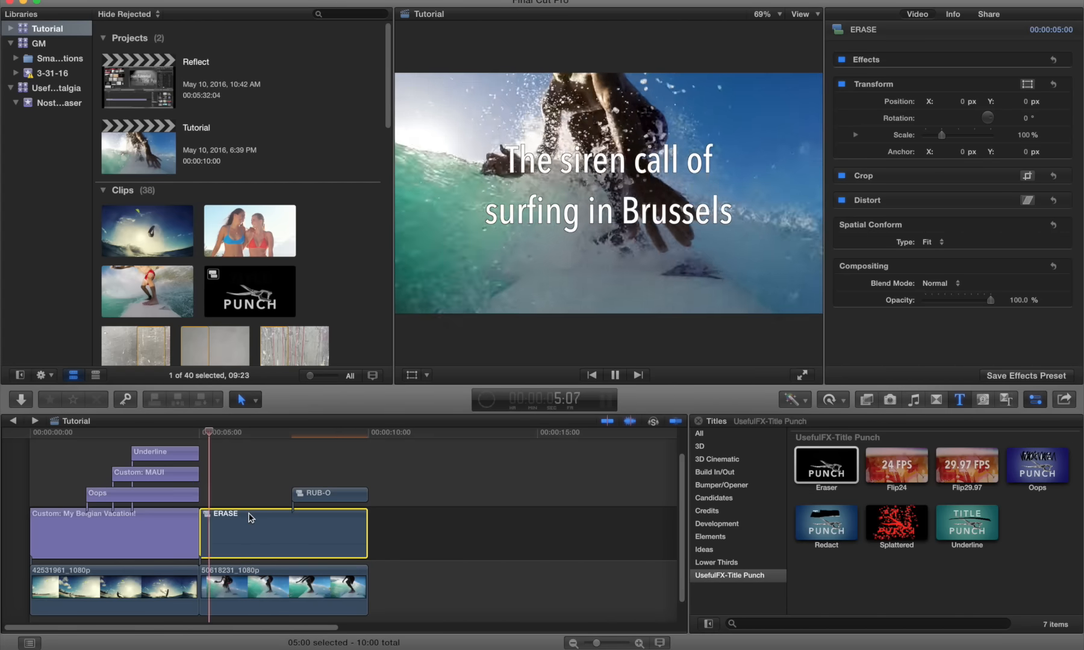